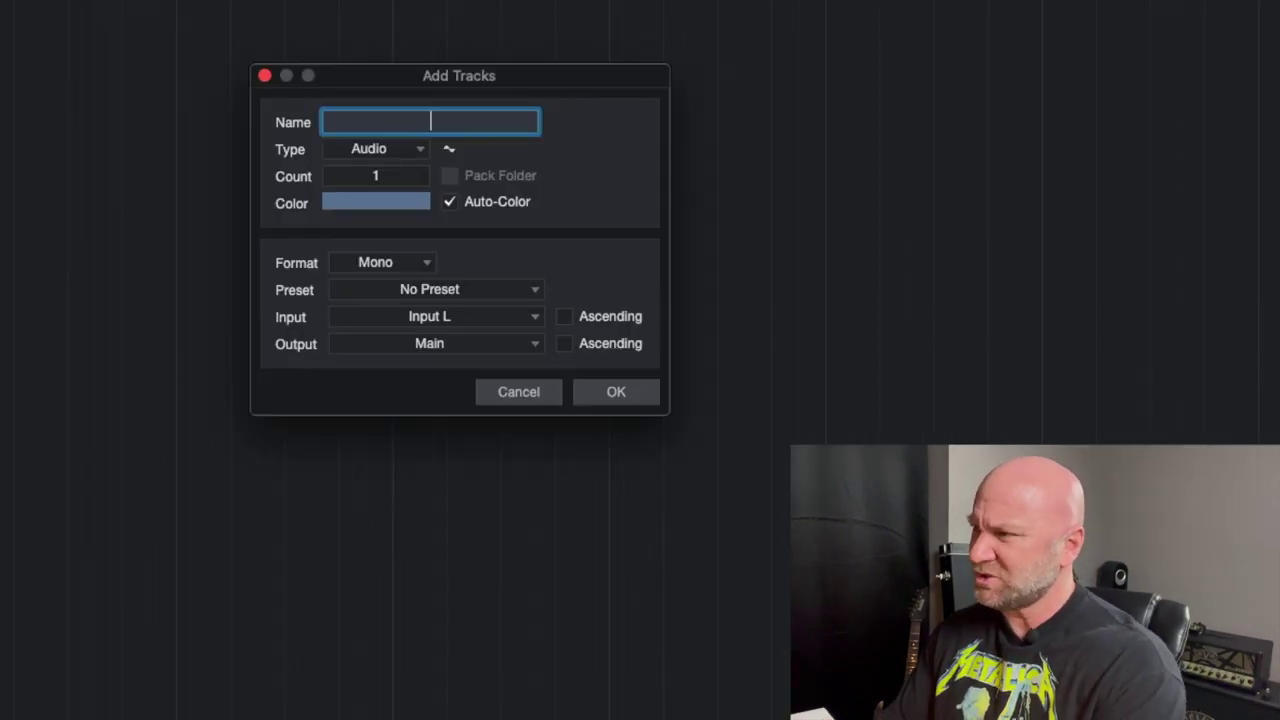
Create a mono audio track named Metal Guitar using Input L, and show the mixer console.
type("Guitar")
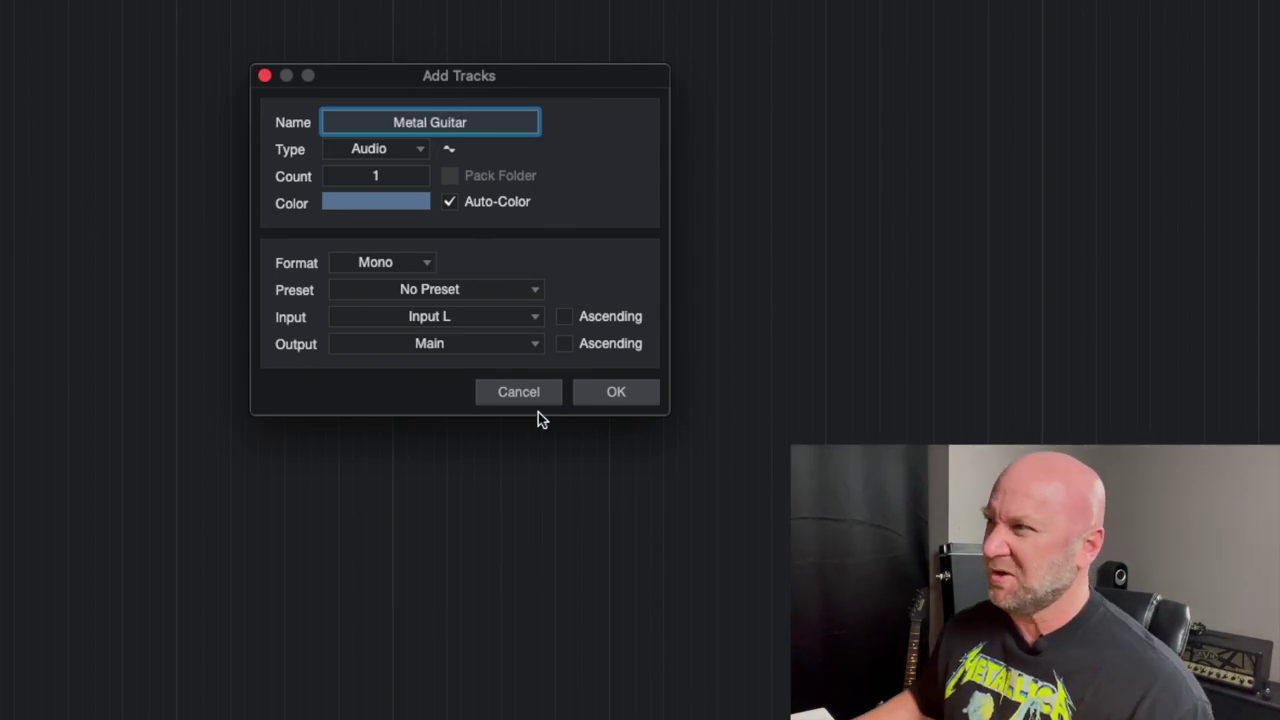
left_click(630, 398)
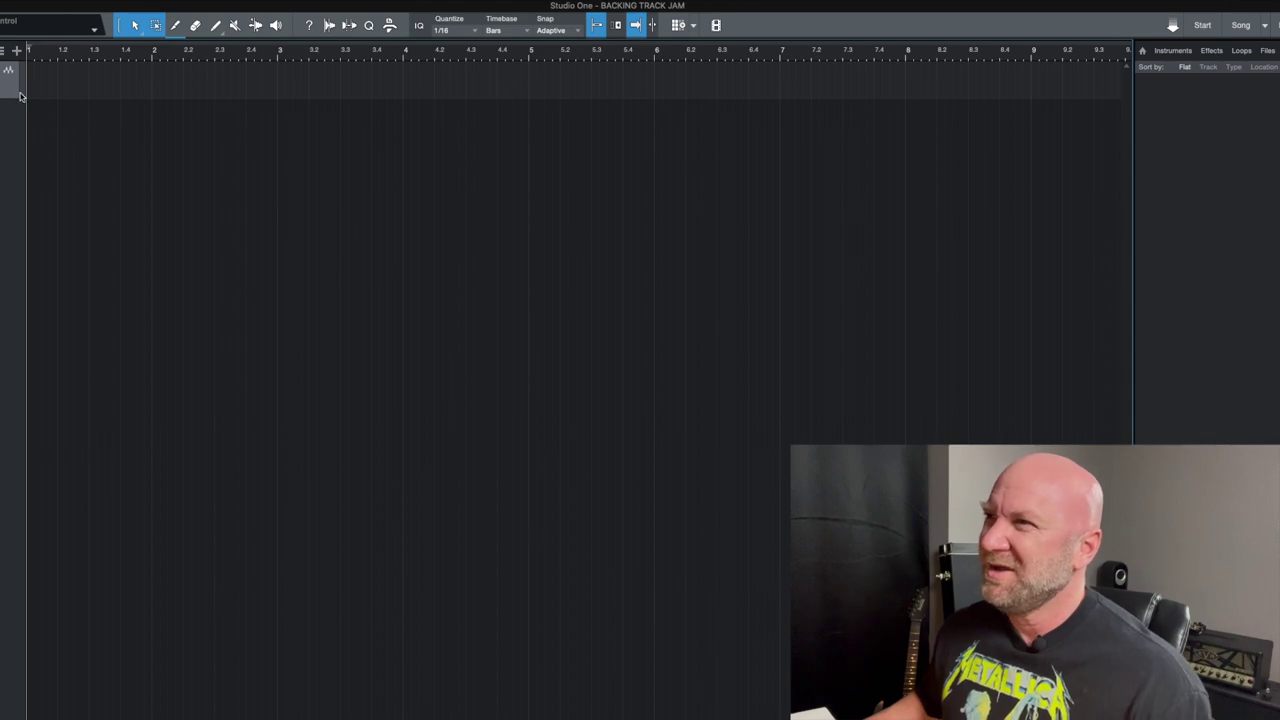
key("F3")
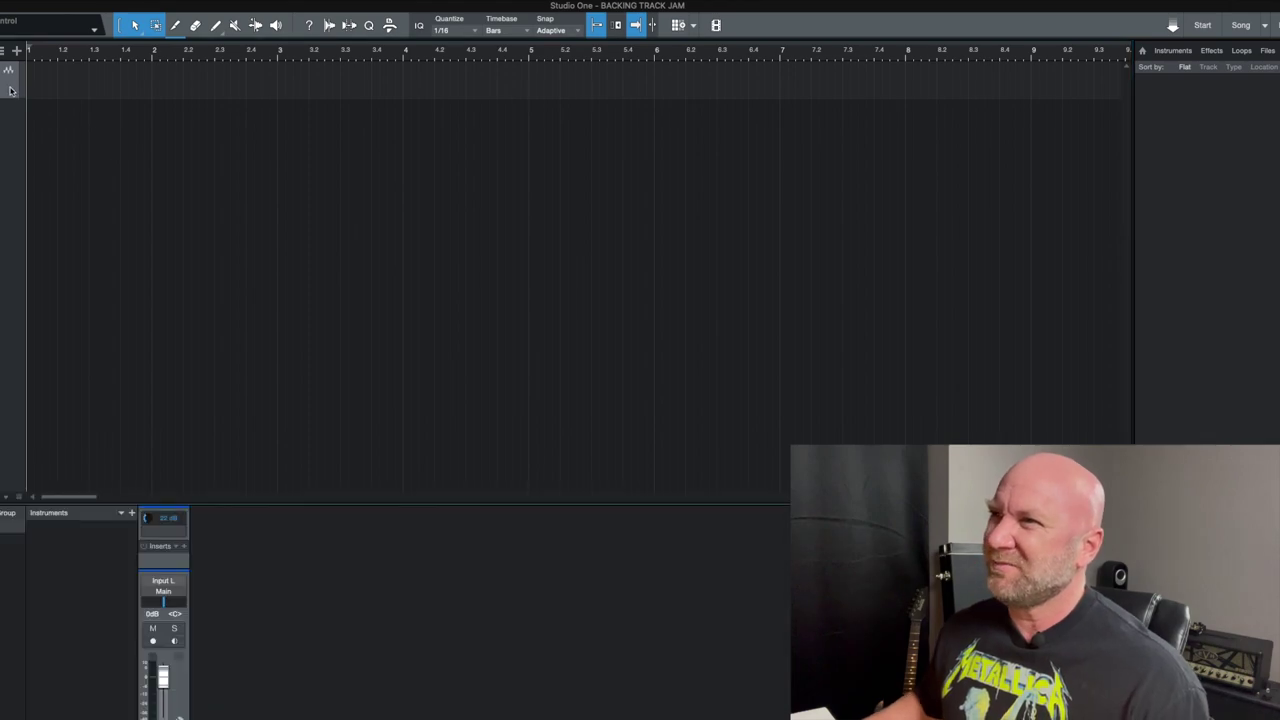
Insert BIAS FX 2 from the favorite effects on the Metal Guitar track and choose a preset in it.
left_click(1210, 52)
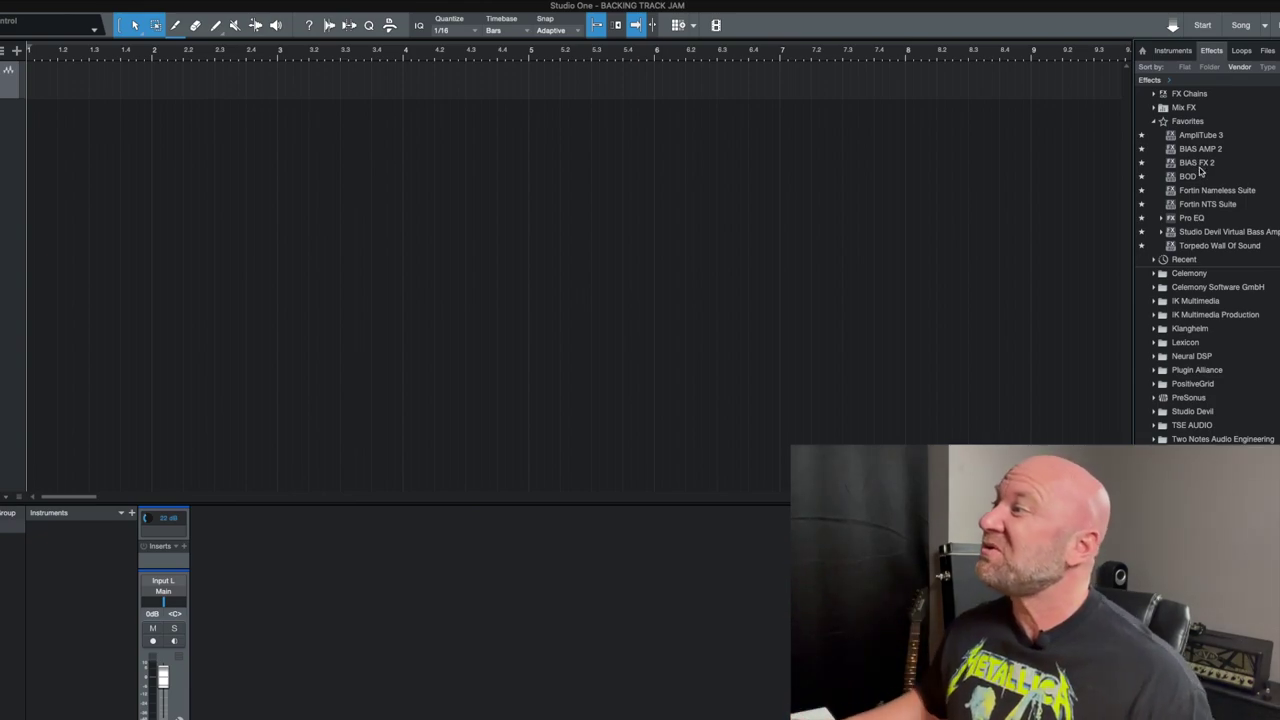
left_click_drag(1201, 168, 484, 90)
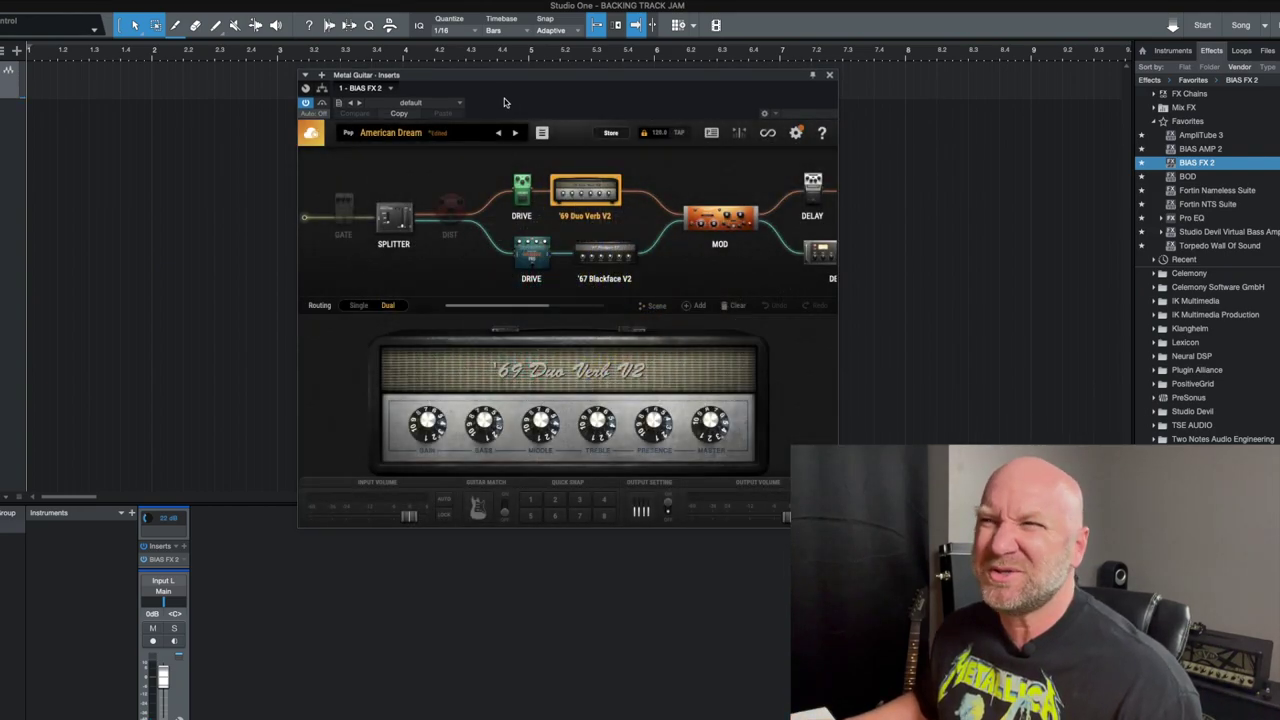
left_click(392, 133)
left_click(371, 434)
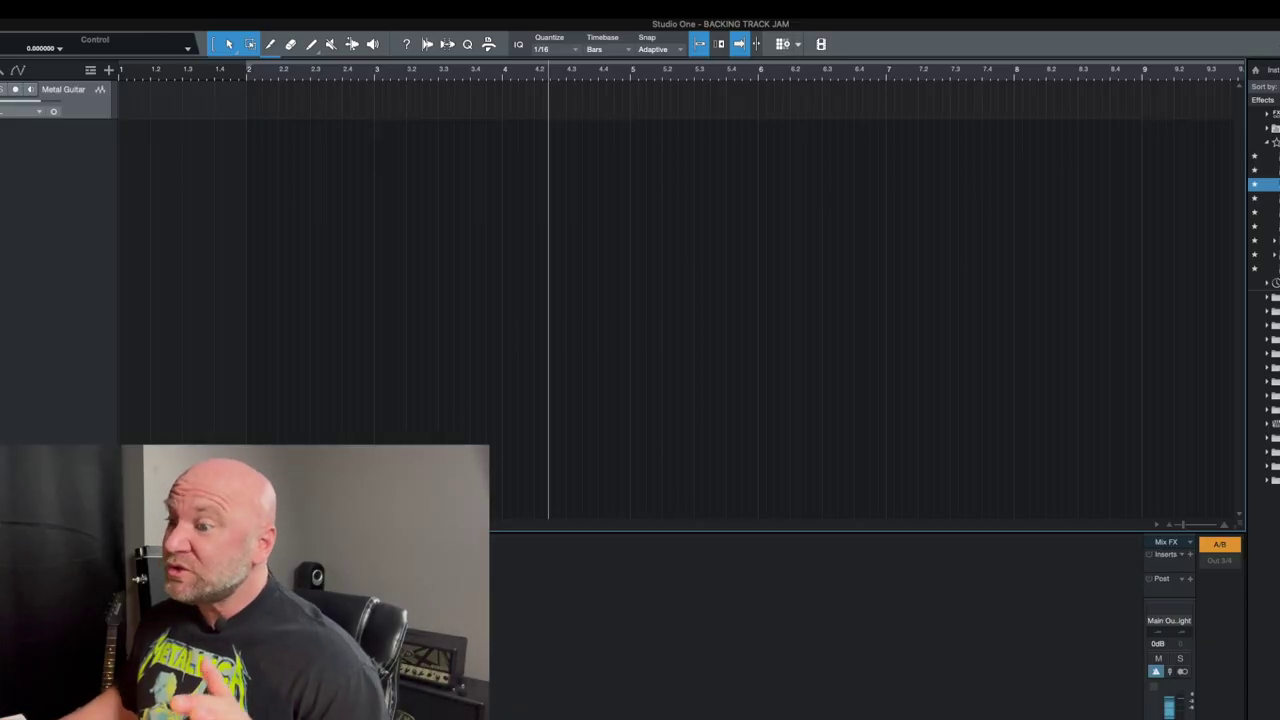
Bring Mod 2 - Riff 7 - Riff Master.mp3 from Finder into the arrangement at bar 2 and set the song tempo to 161.
key("super+Tab")
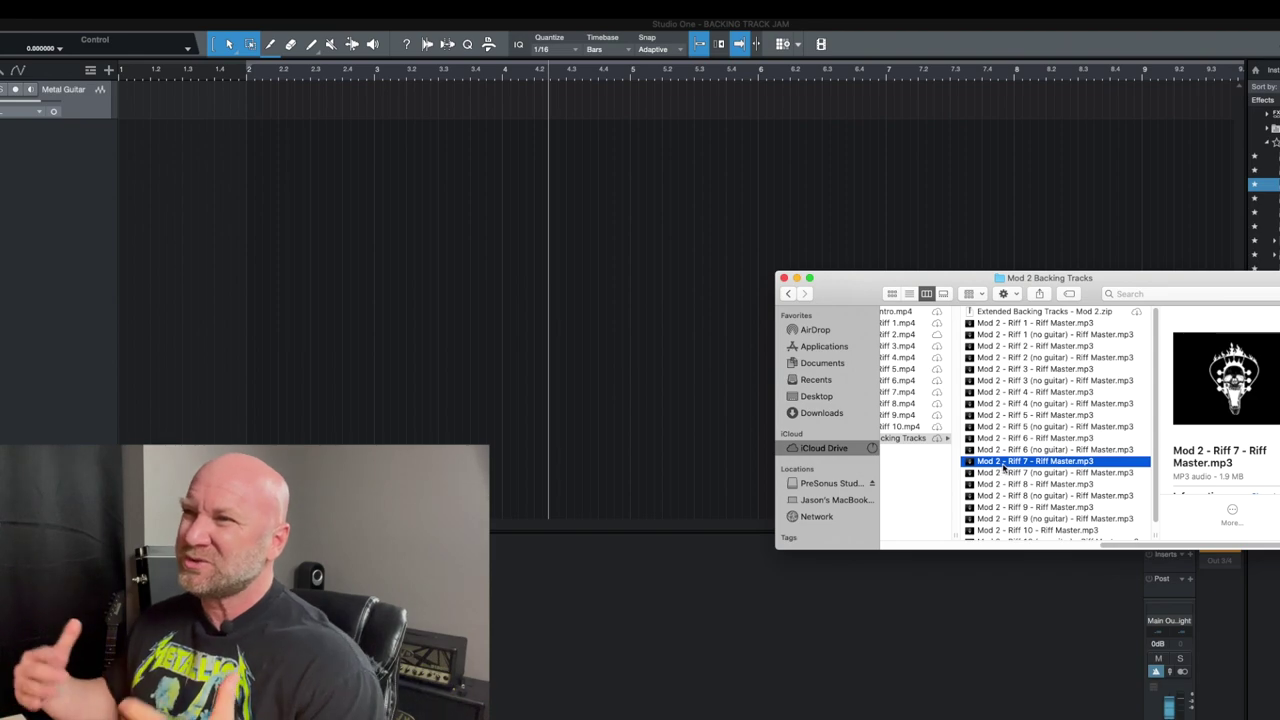
left_click_drag(1010, 466, 273, 168)
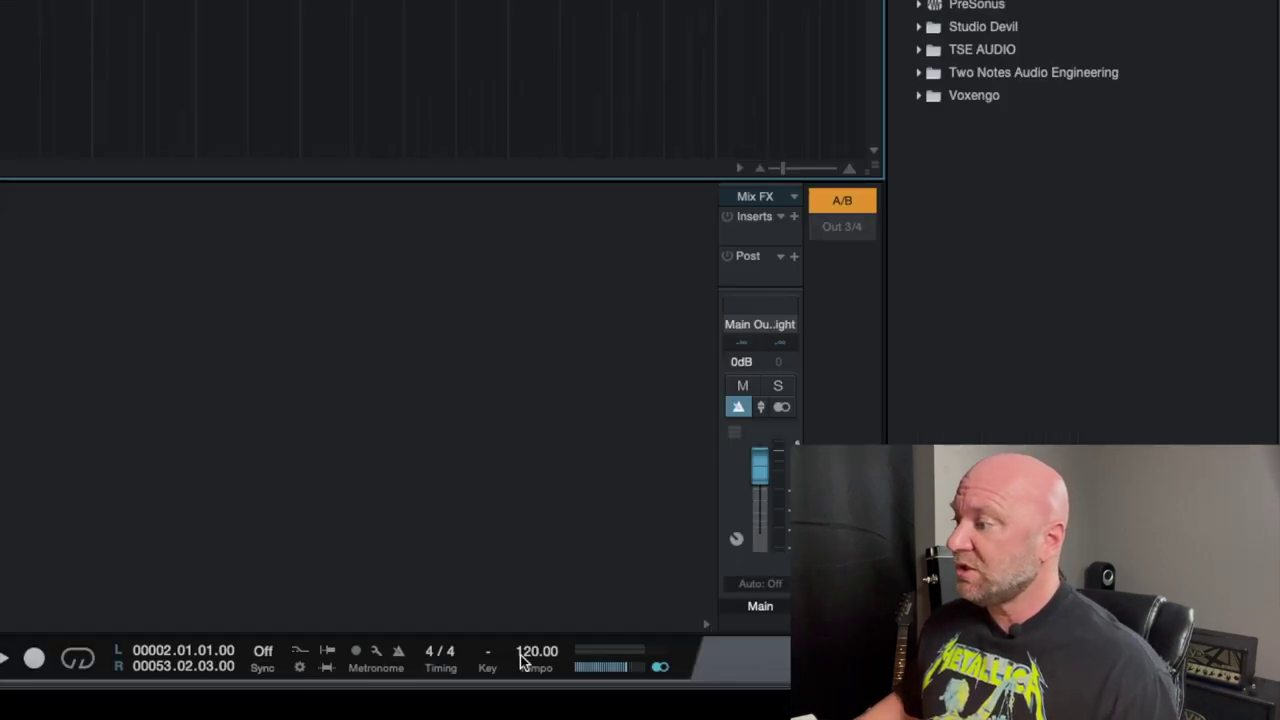
double_click(527, 652)
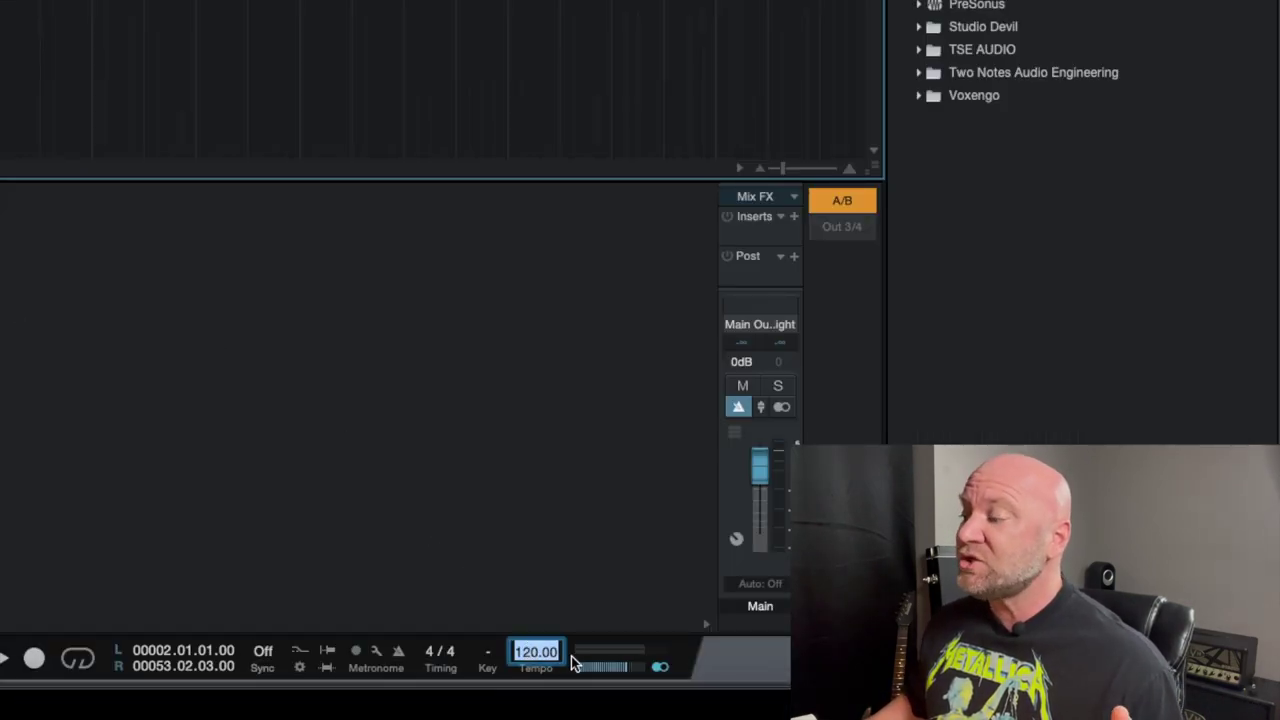
type("161")
key("Return")
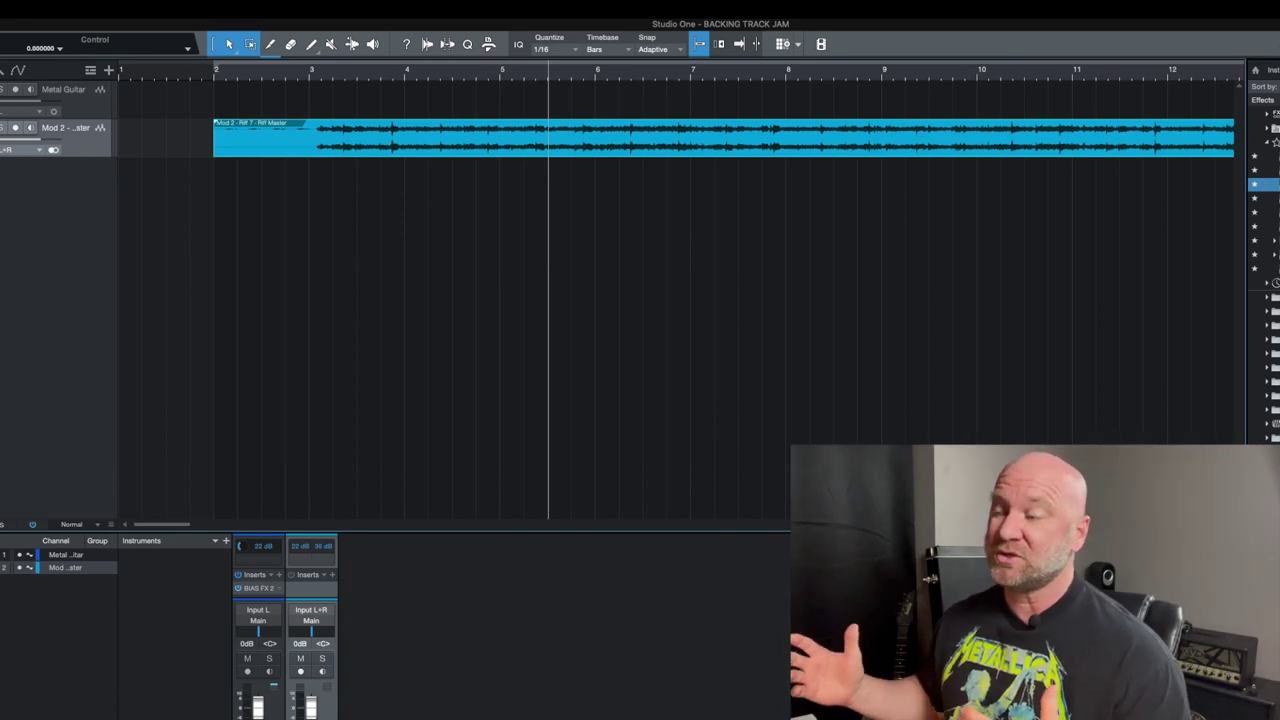
Play the imported backing track from just before bar 2.
left_click(210, 78)
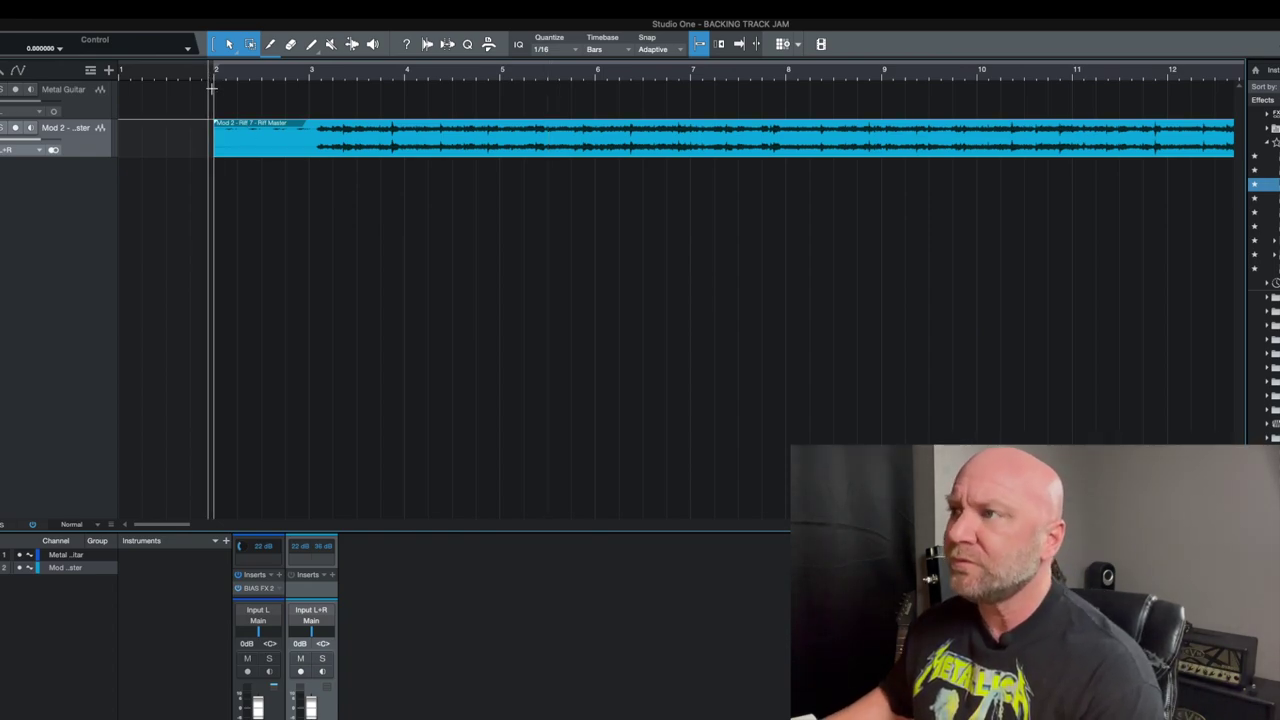
key("space")
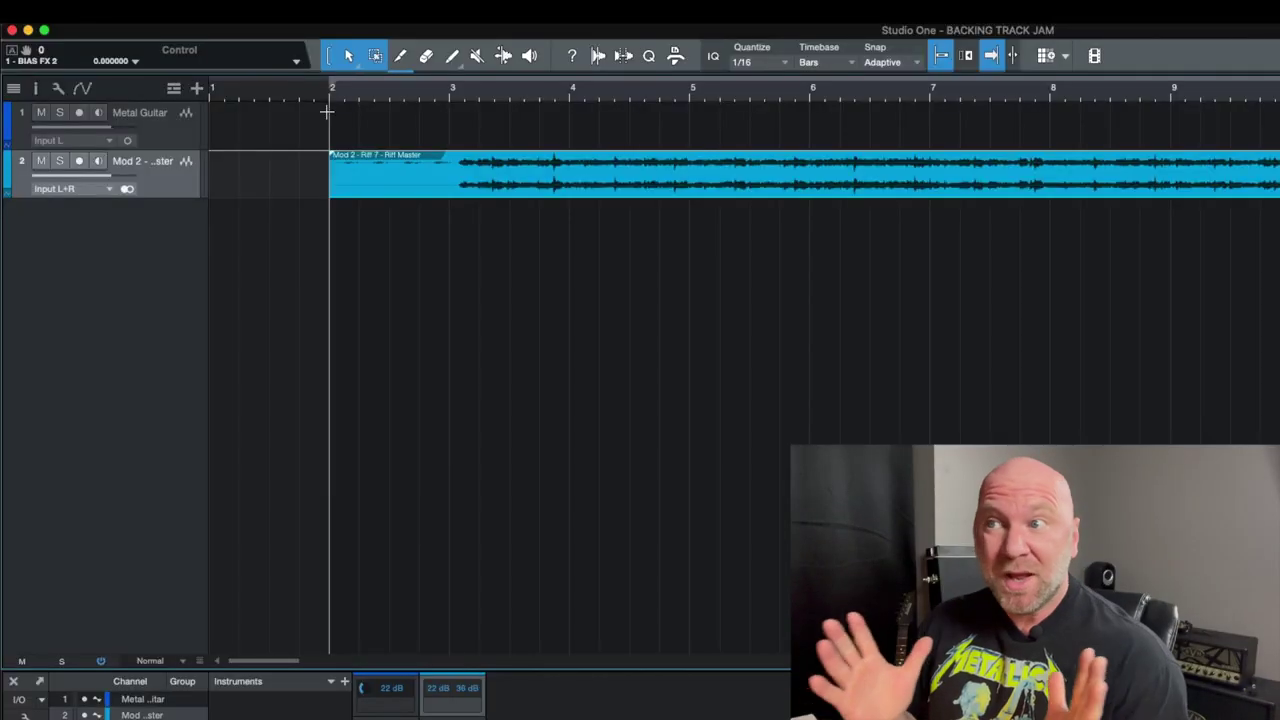
Place the playback cursor just before bar 2, arm the Metal Guitar track and record a guitar take.
left_click(324, 95)
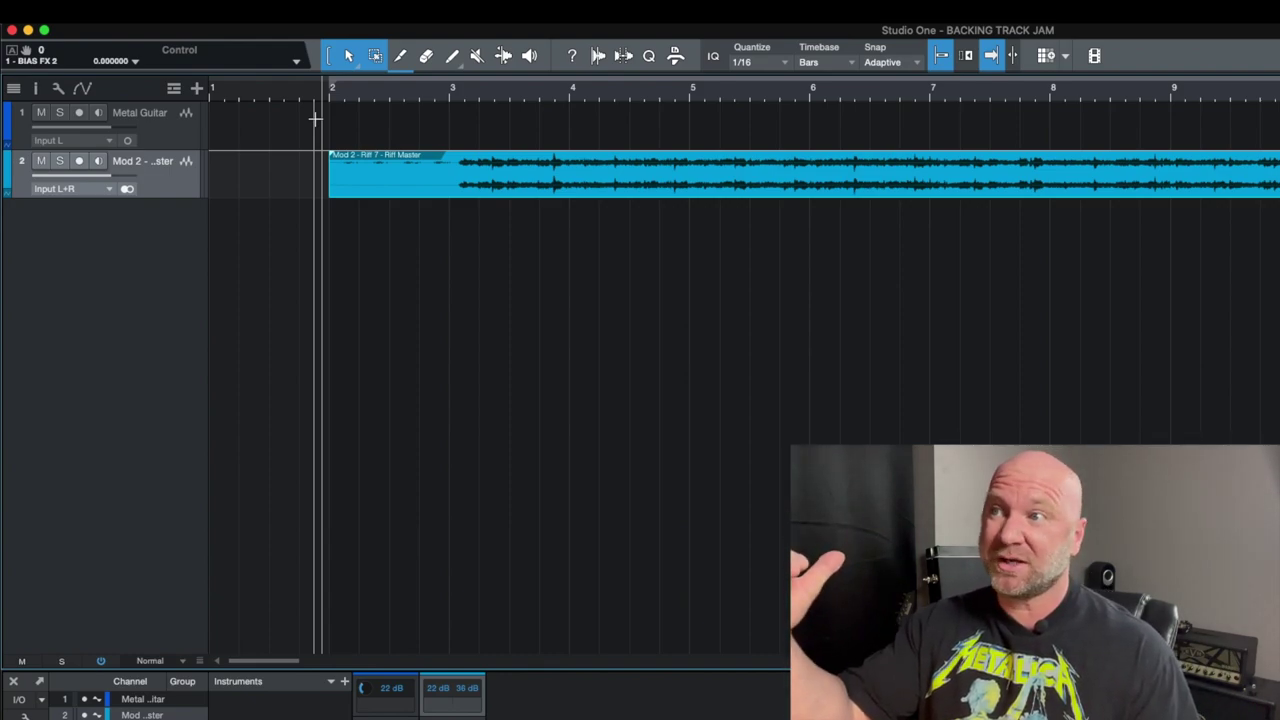
left_click(78, 113)
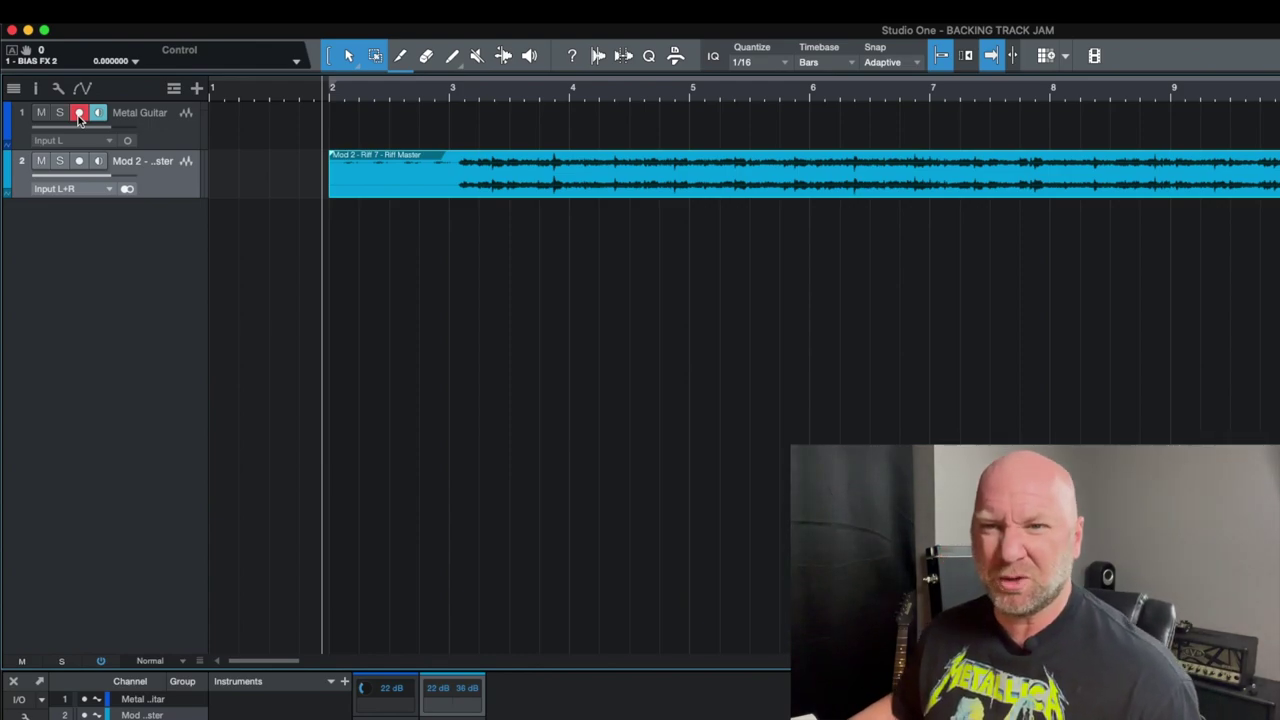
left_click(78, 113)
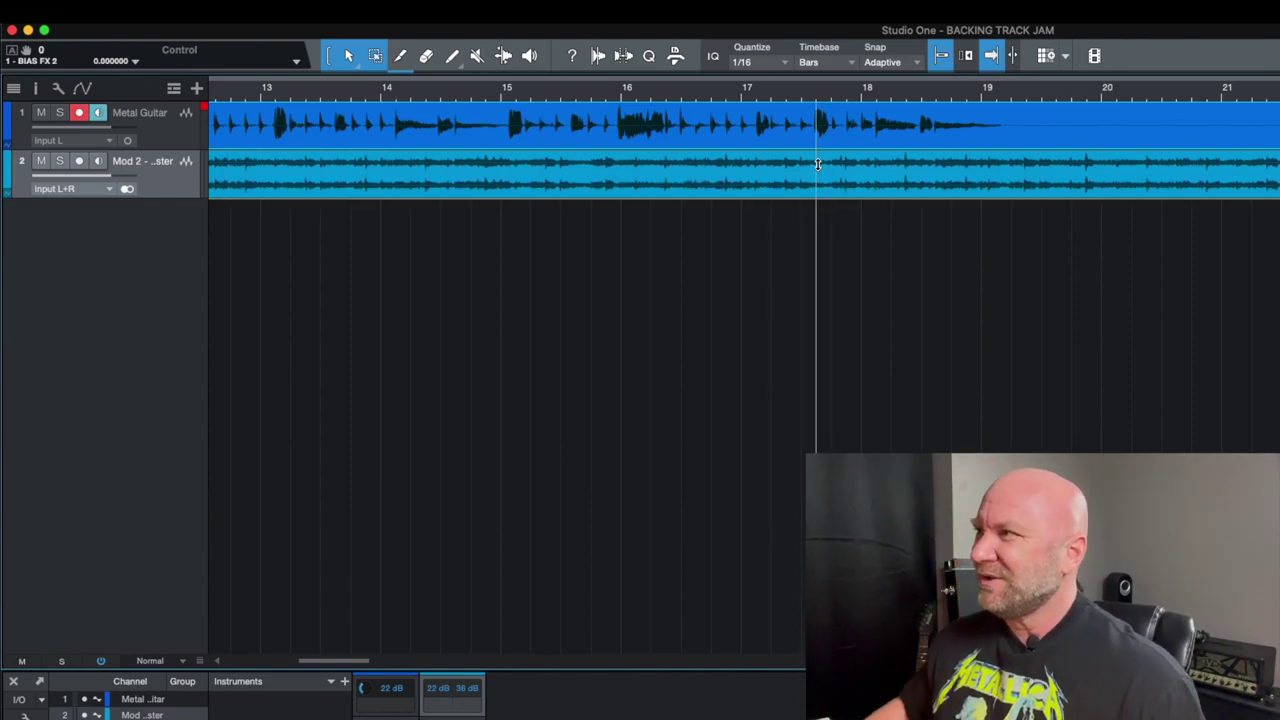
Disarm the Metal Guitar track and trim the start of its recorded clip to just before the first played note.
scroll(818, 165, "left", 10)
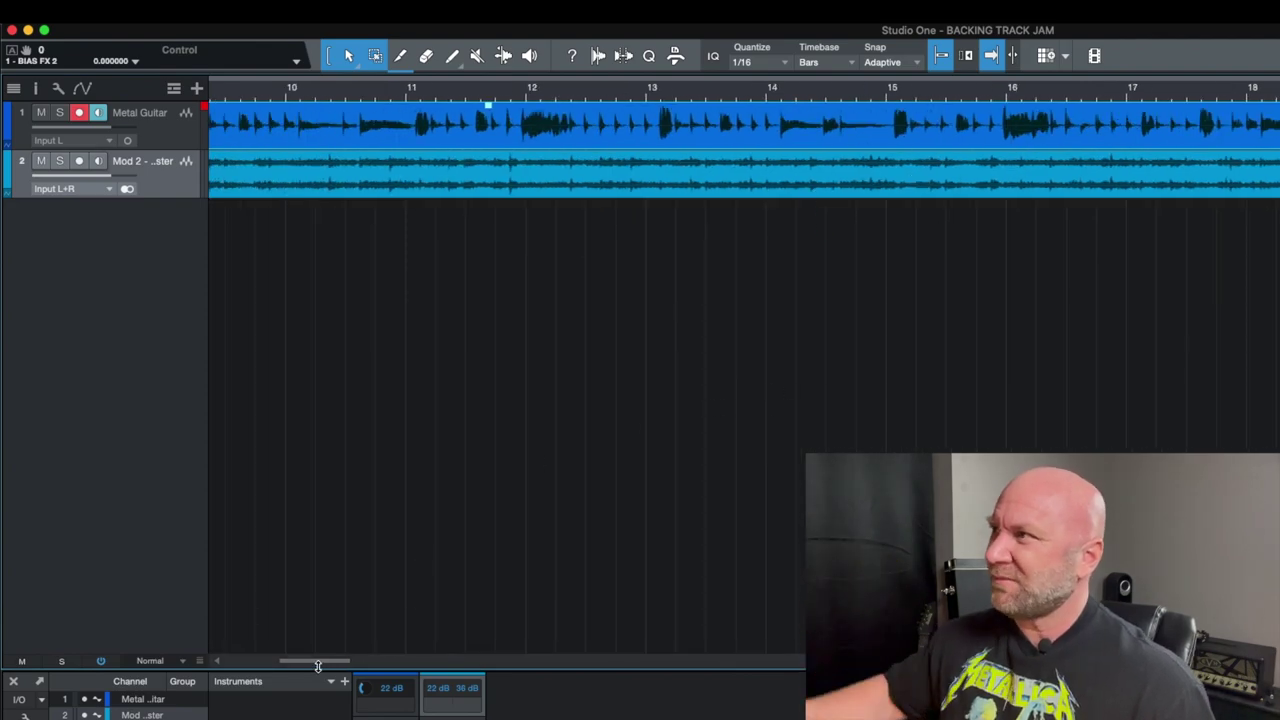
left_click_drag(333, 661, 271, 672)
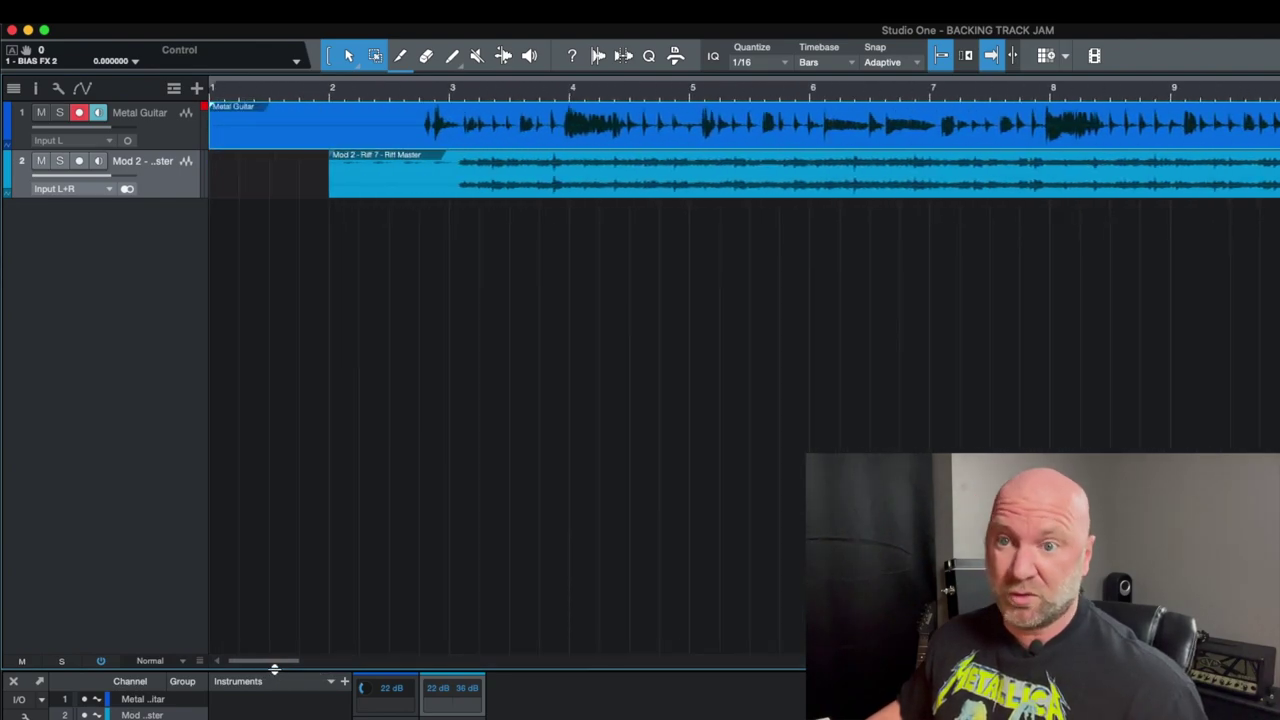
left_click(79, 113)
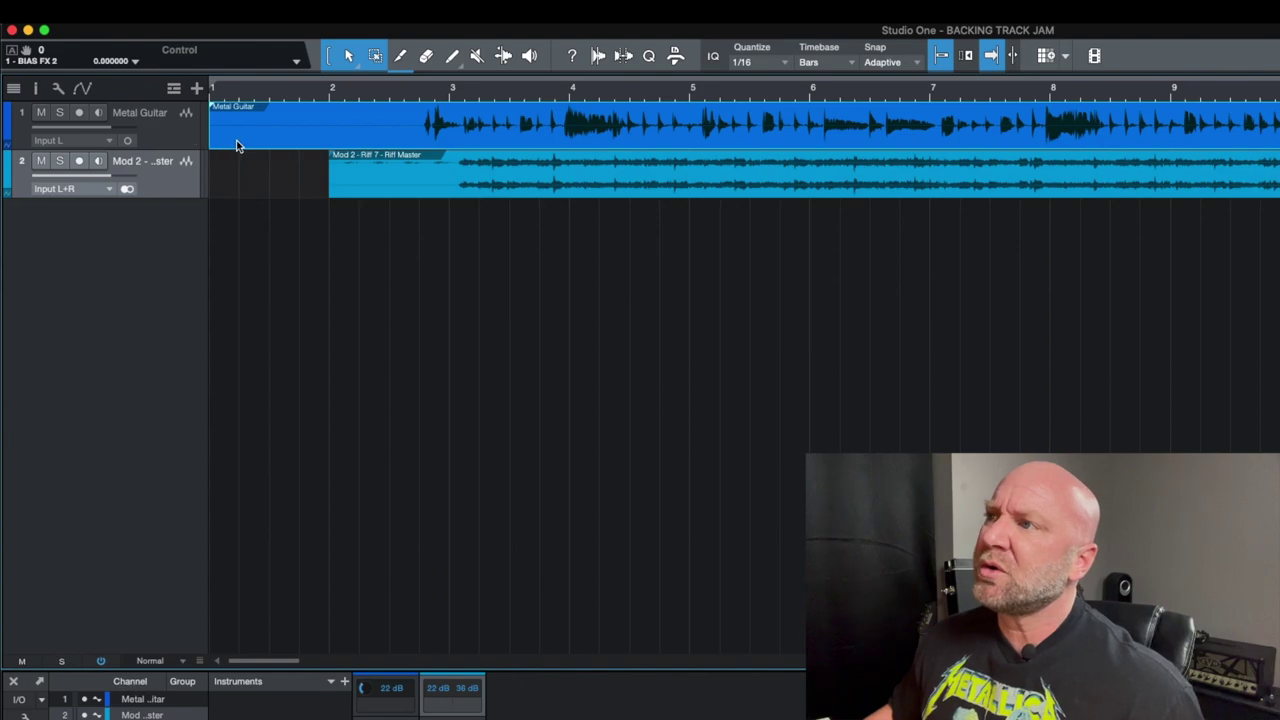
left_click_drag(212, 141, 410, 128)
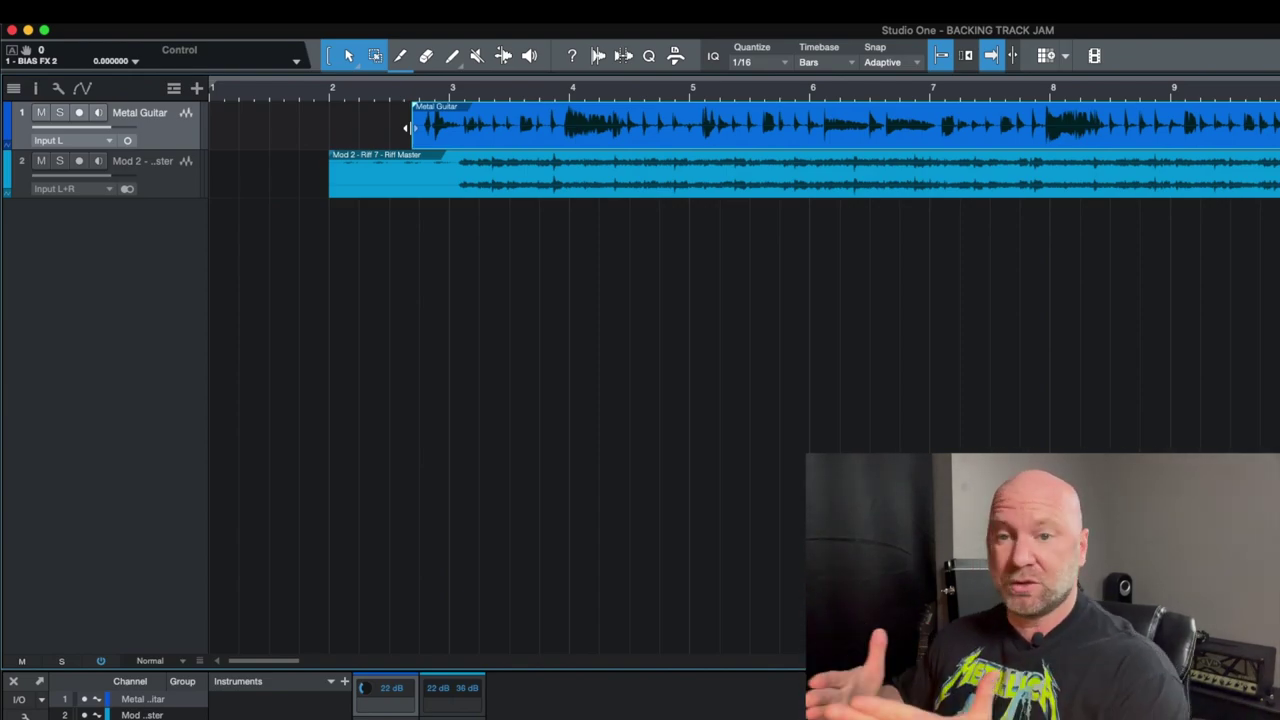
Play the guitar take with the backing track from just before bar 2, and set the Metal Guitar volume to -2.3 dB.
left_click(323, 97)
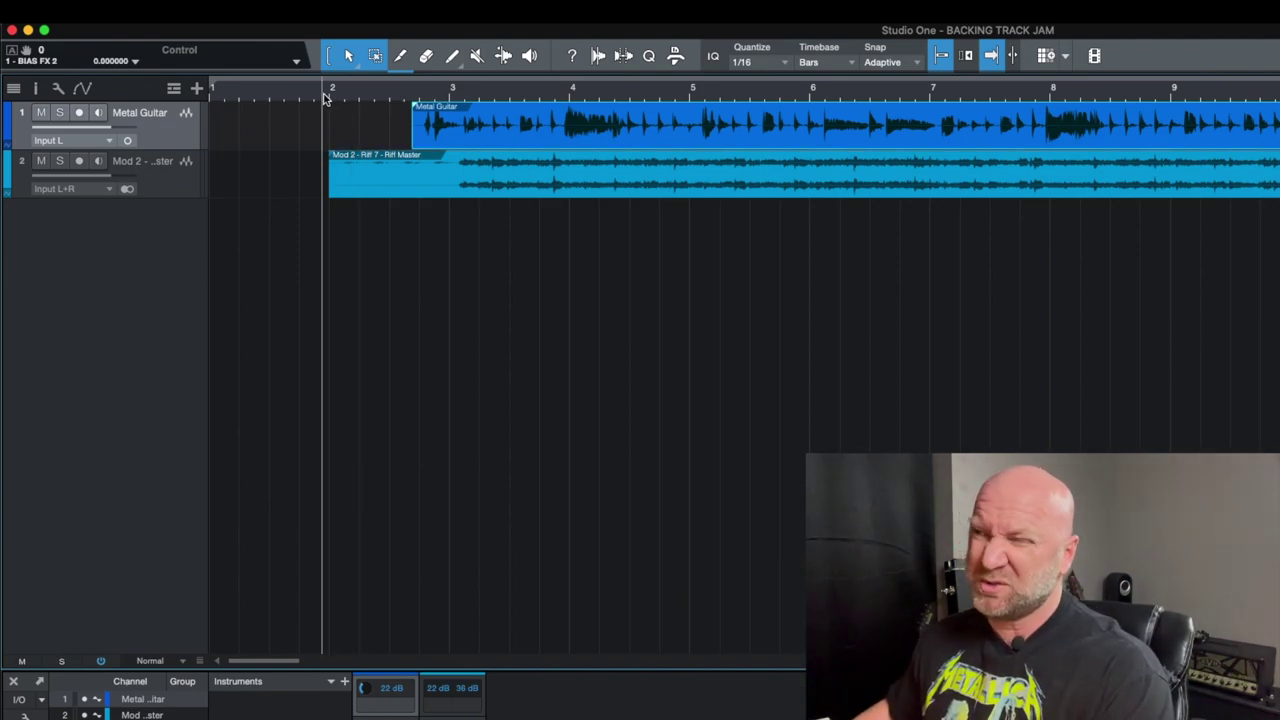
key("space")
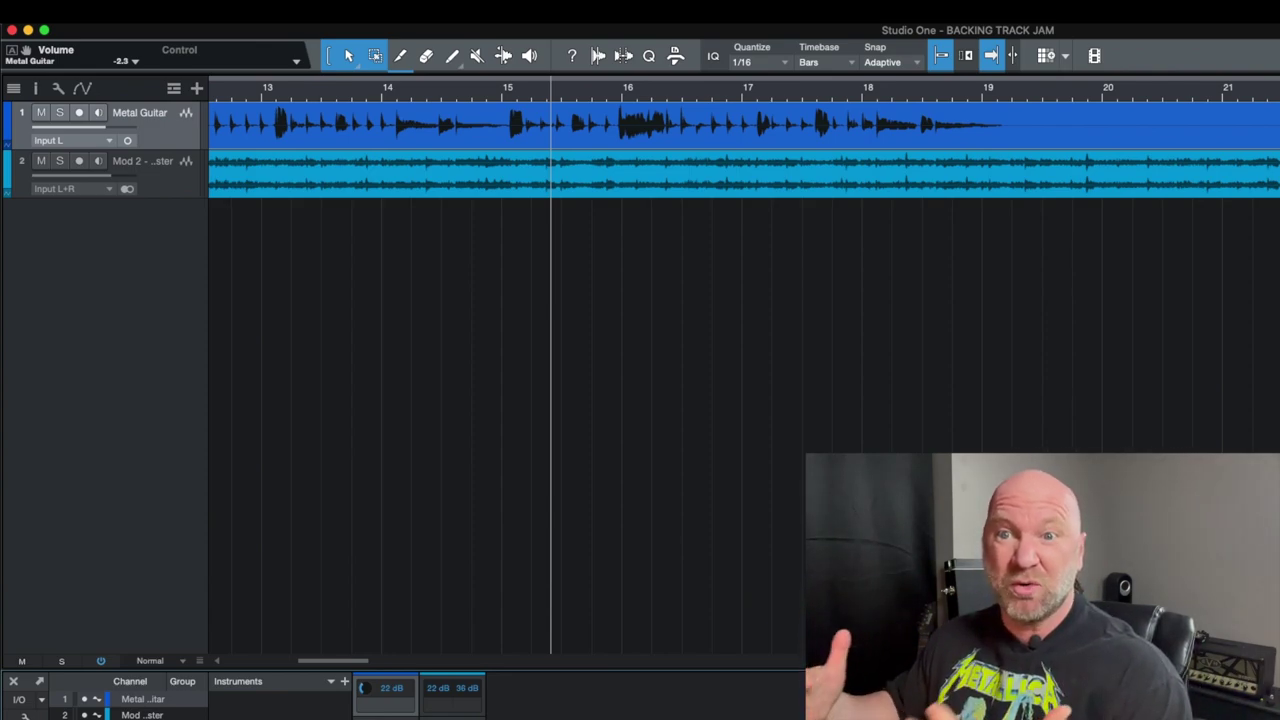
scroll(744, 150, "left", 15)
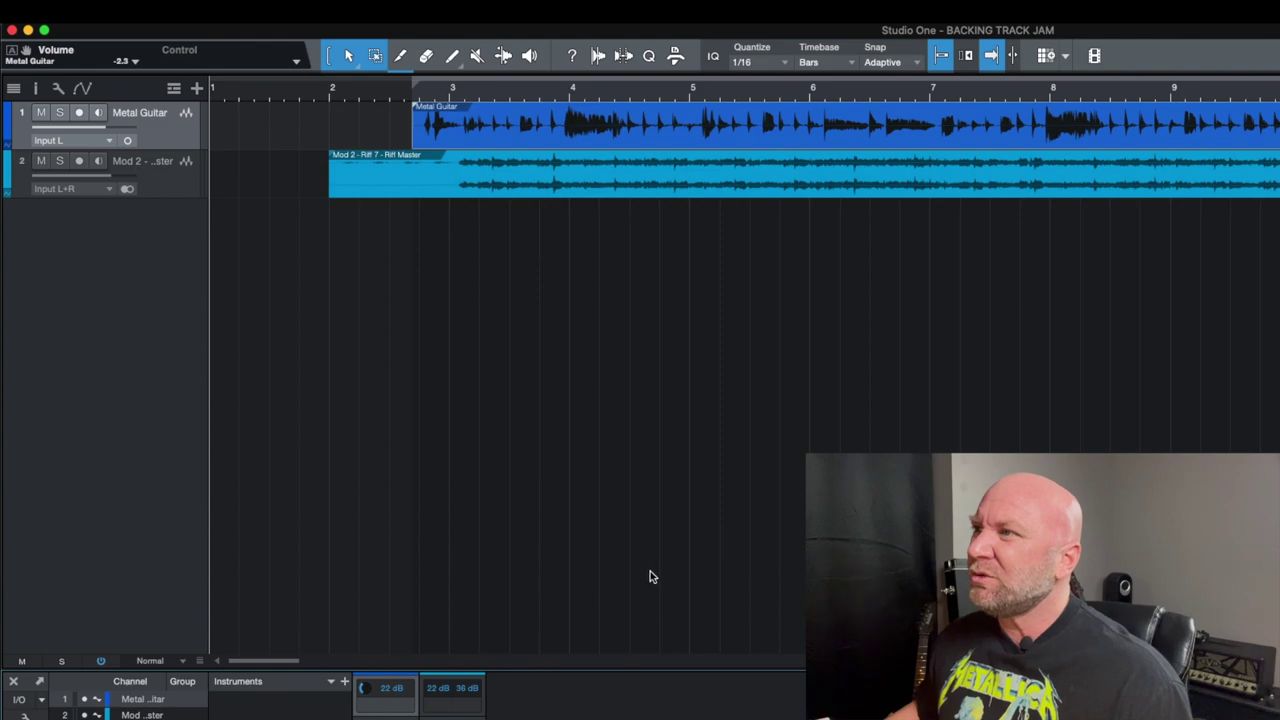
left_click(322, 97)
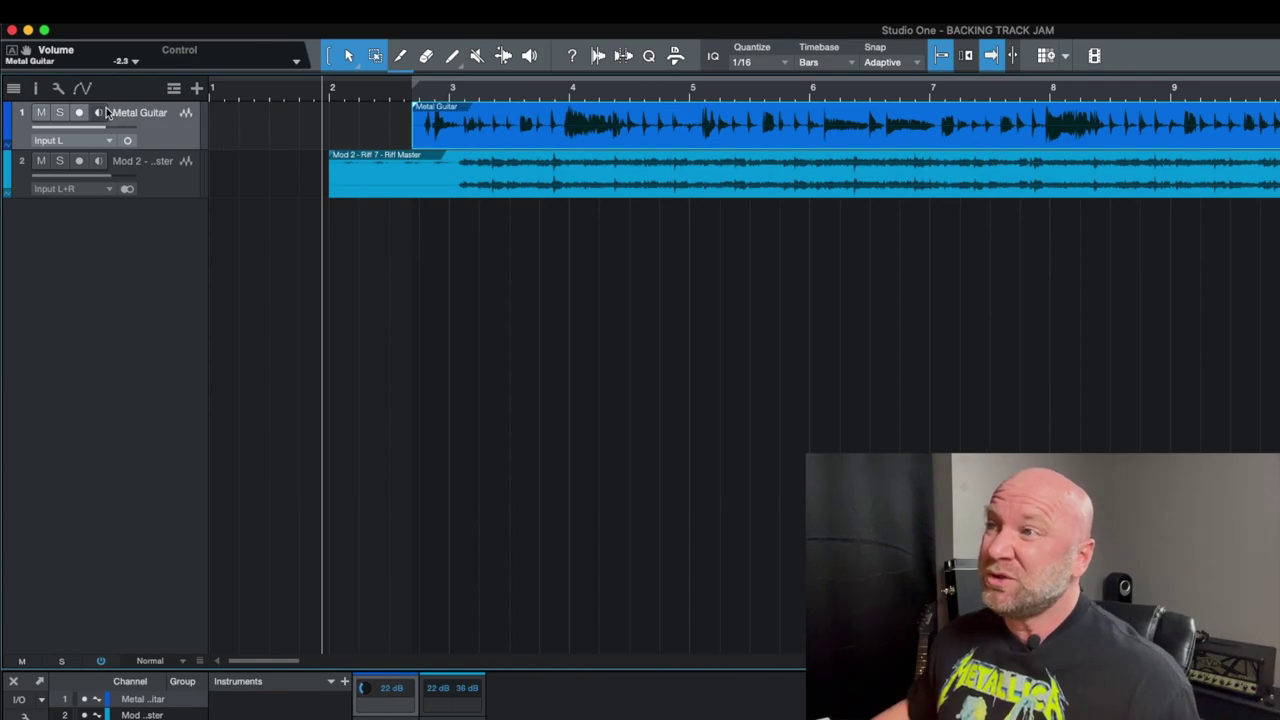
Show the marker track and move the Start marker to bar 2, where the backing track begins.
left_click(173, 89)
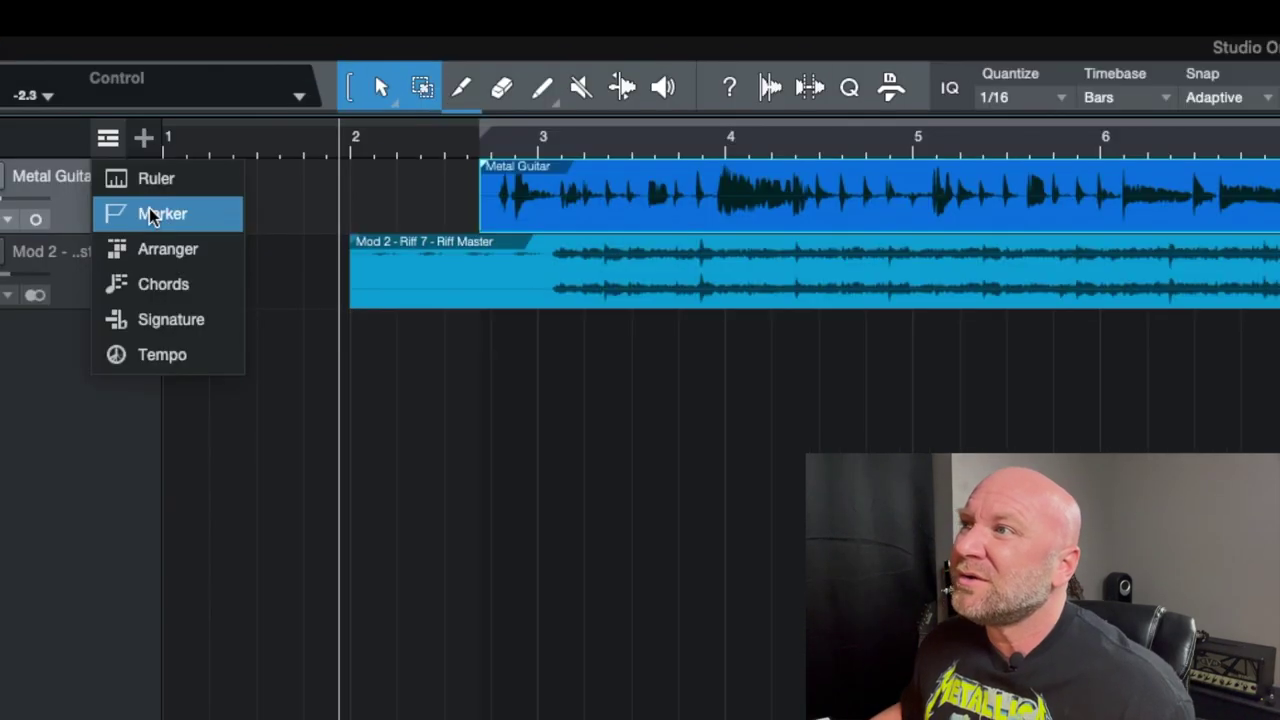
left_click(198, 135)
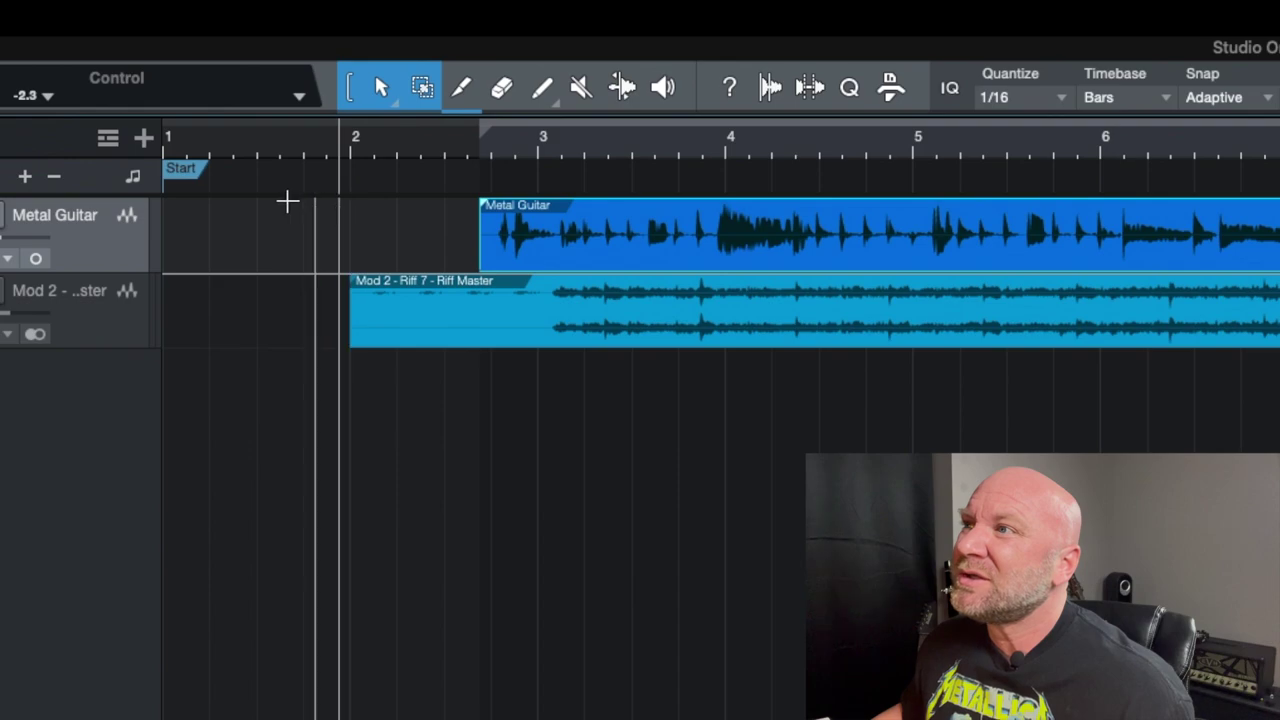
left_click_drag(186, 168, 369, 167)
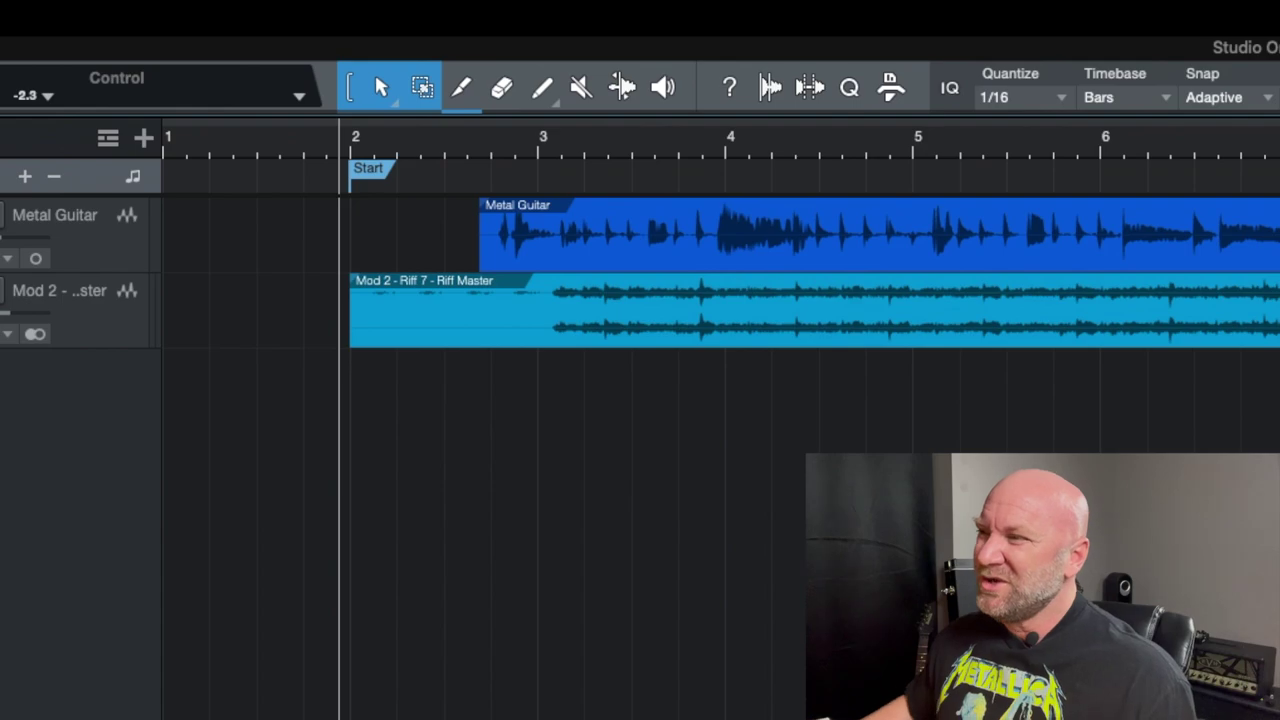
Add a second marker, trim the end of the guitar clip to shortly after bar 19 and move the marker to that point.
scroll(603, 597, "right", 15)
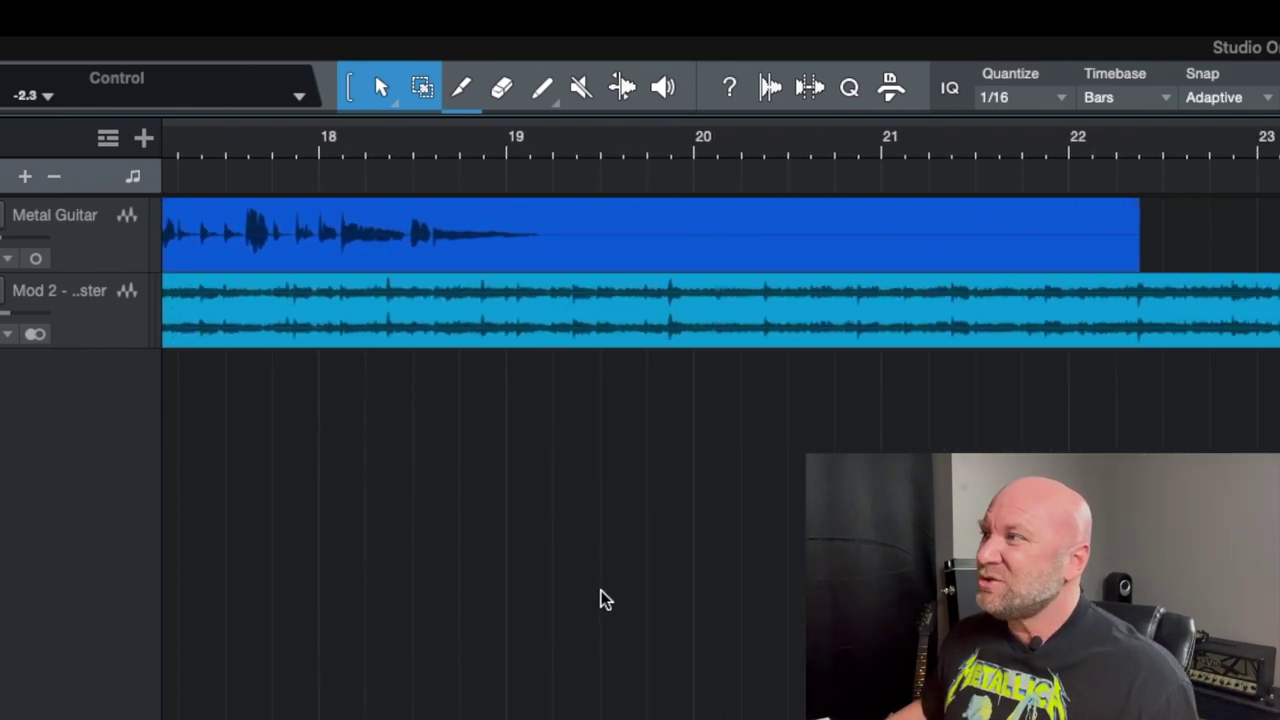
left_click(1142, 150)
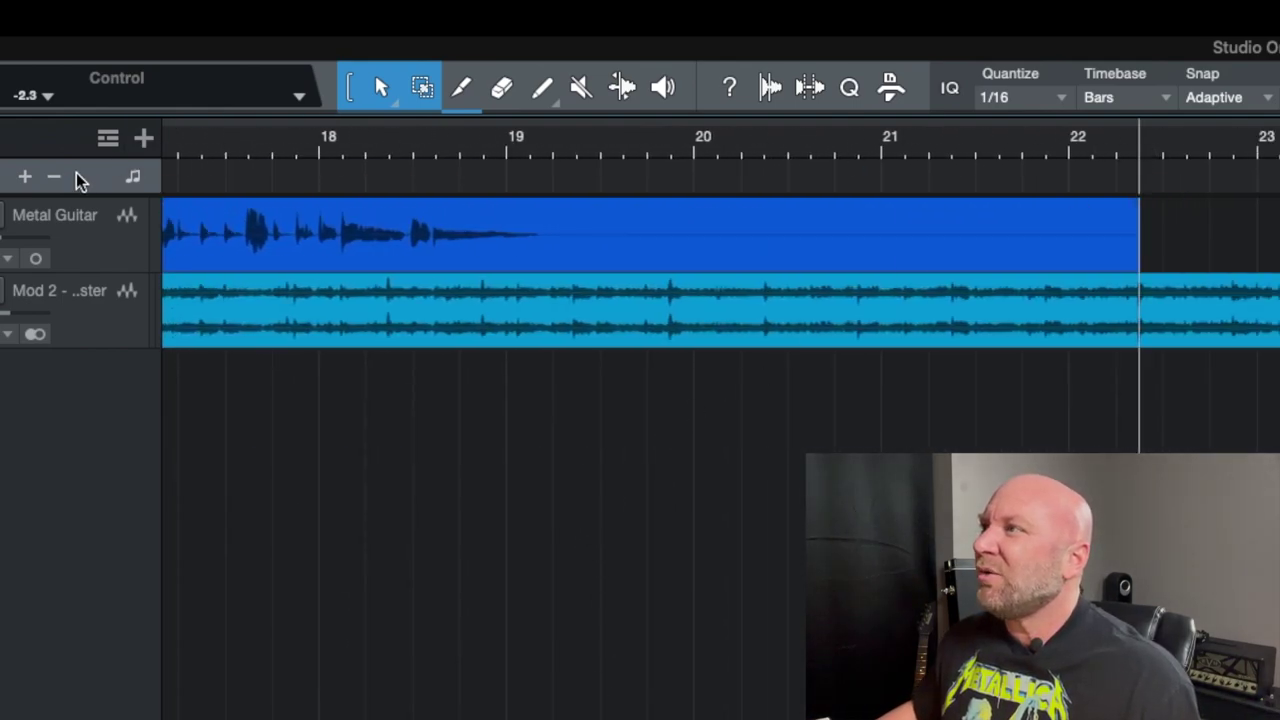
left_click(25, 178)
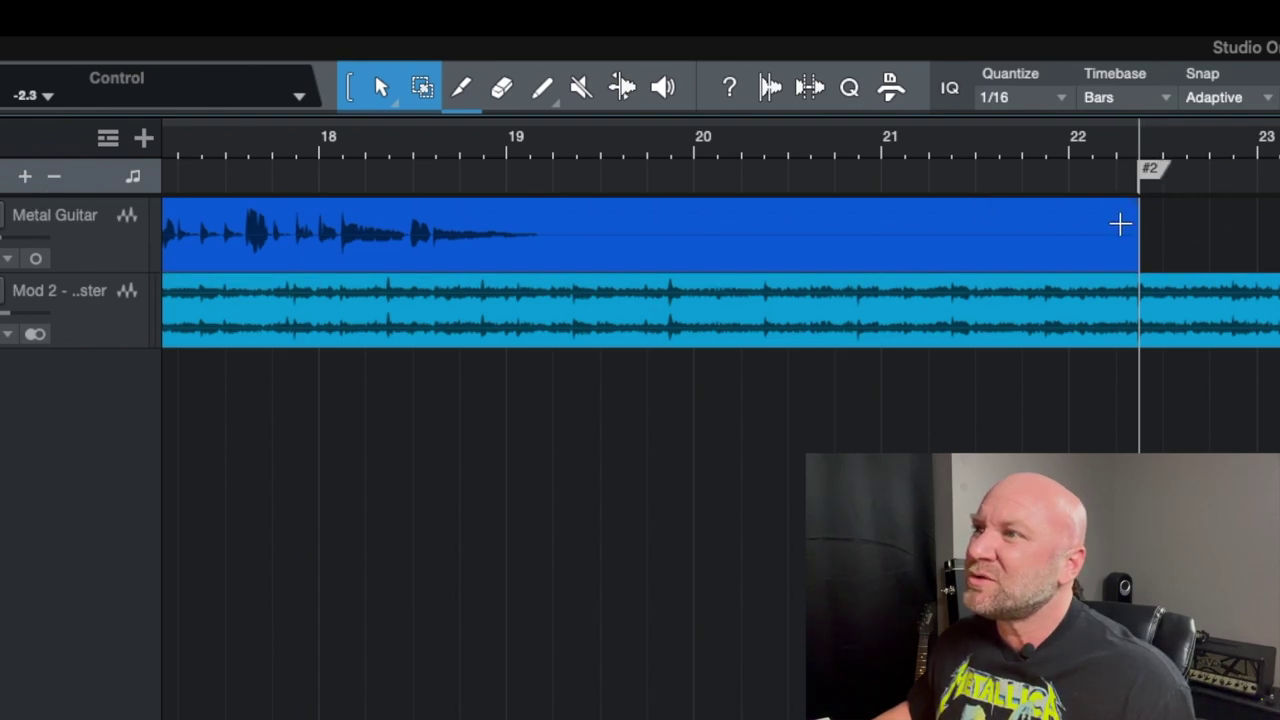
left_click_drag(1139, 250, 566, 258)
left_click_drag(1150, 170, 580, 174)
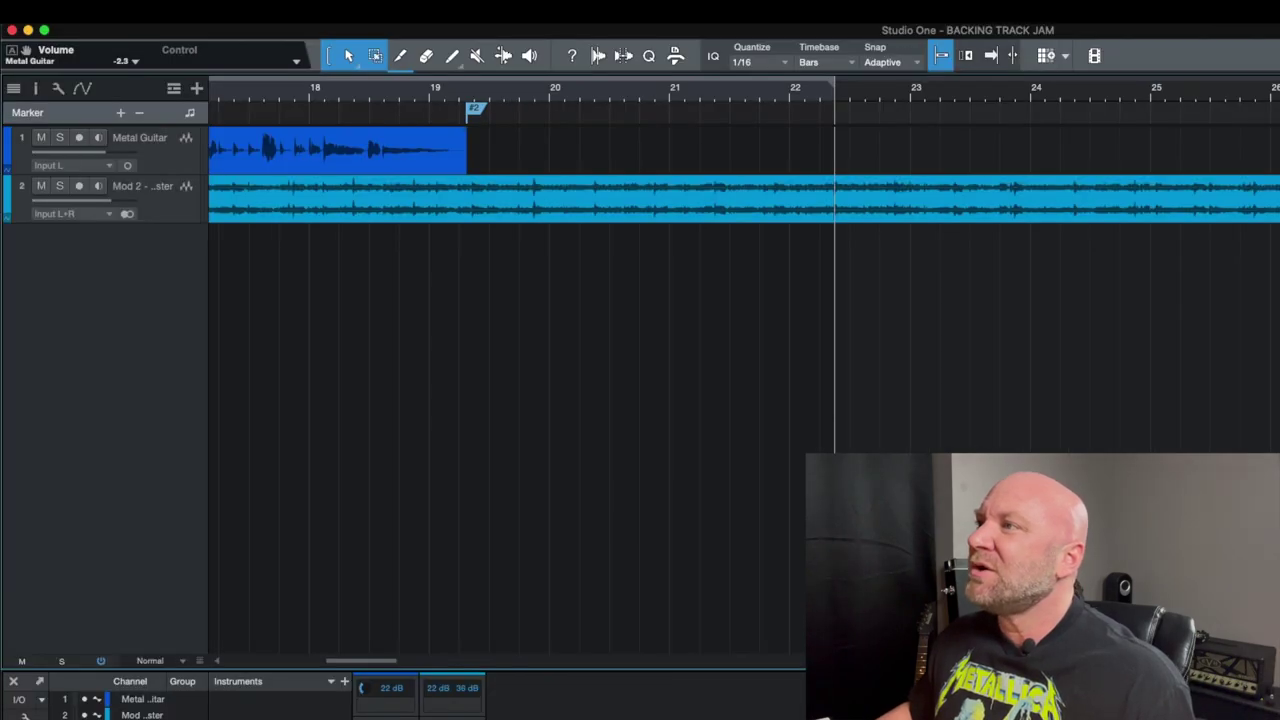
Open the mixdown export settings and name the file "BT Practice - Riff 7 Module 2".
left_click(110, 30)
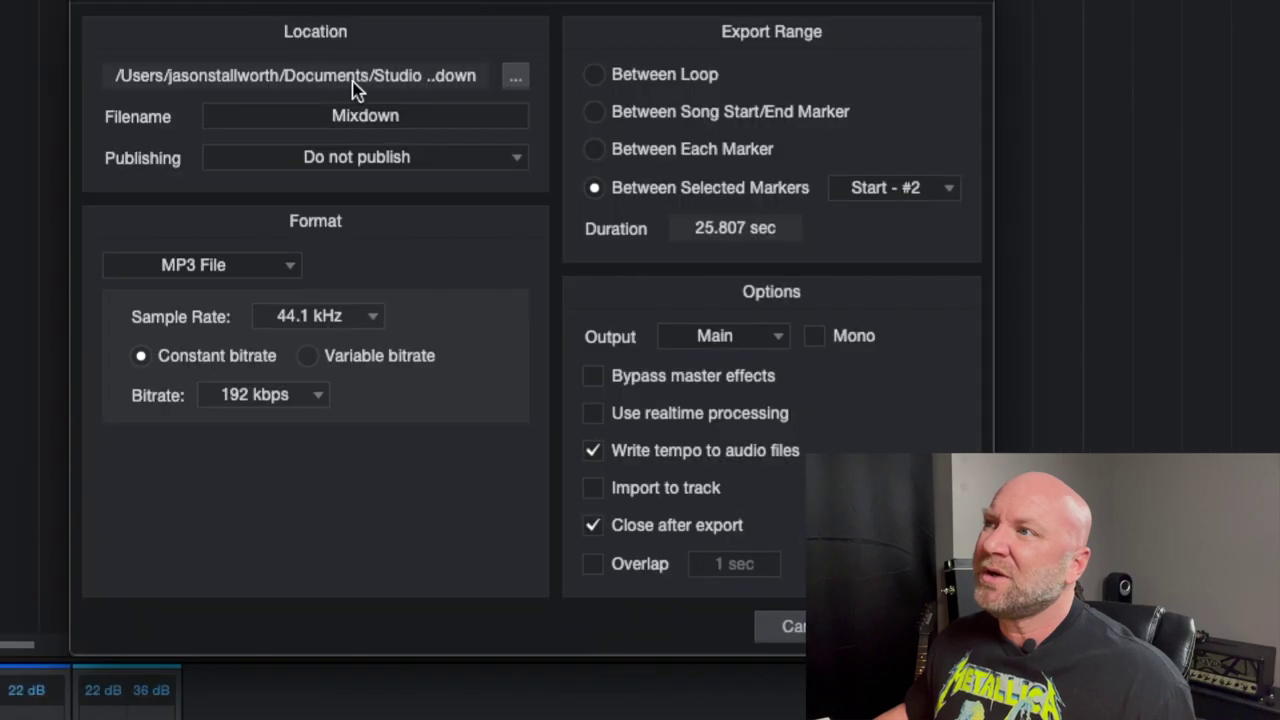
left_click(405, 117)
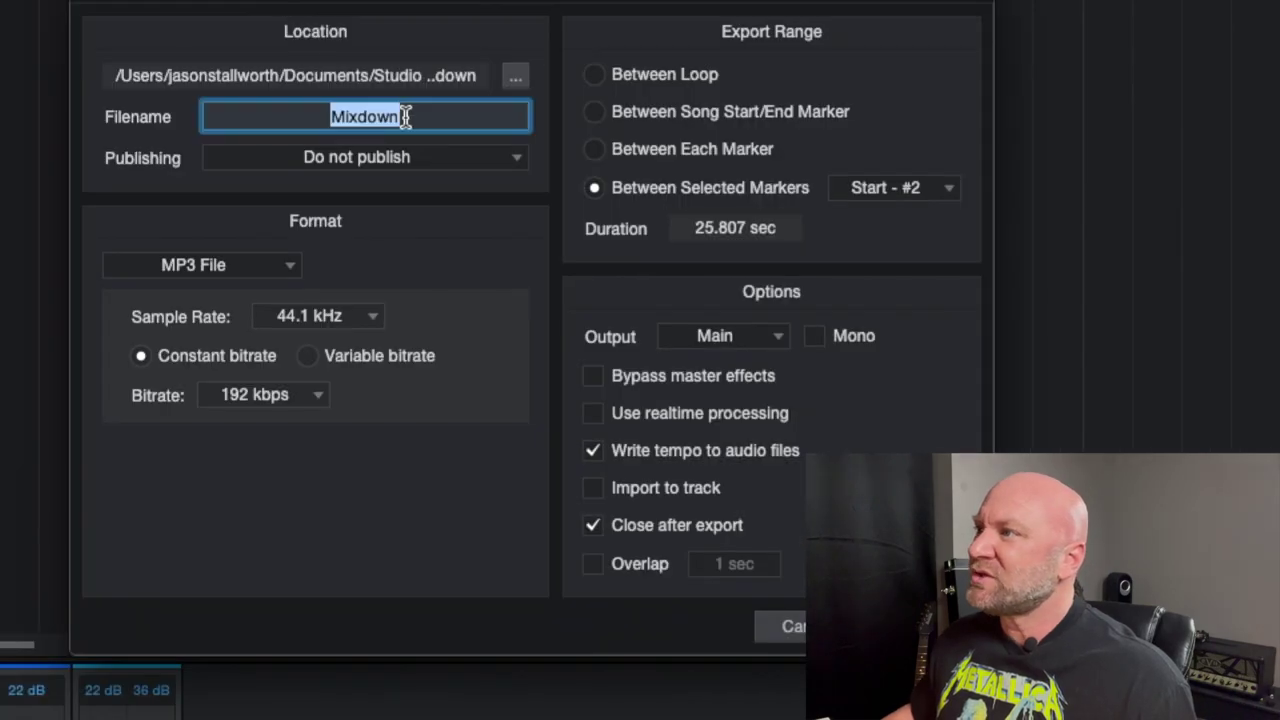
type("BBT")
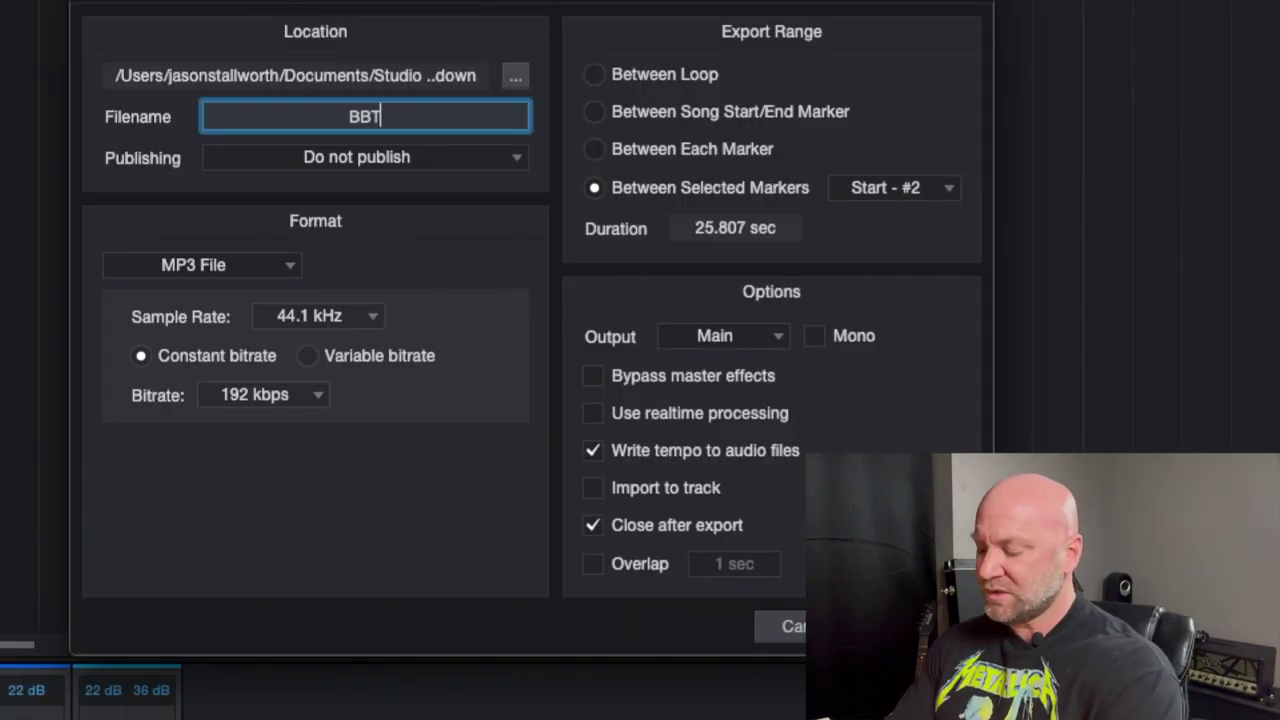
key("BackSpace")
key("BackSpace")
type("T P")
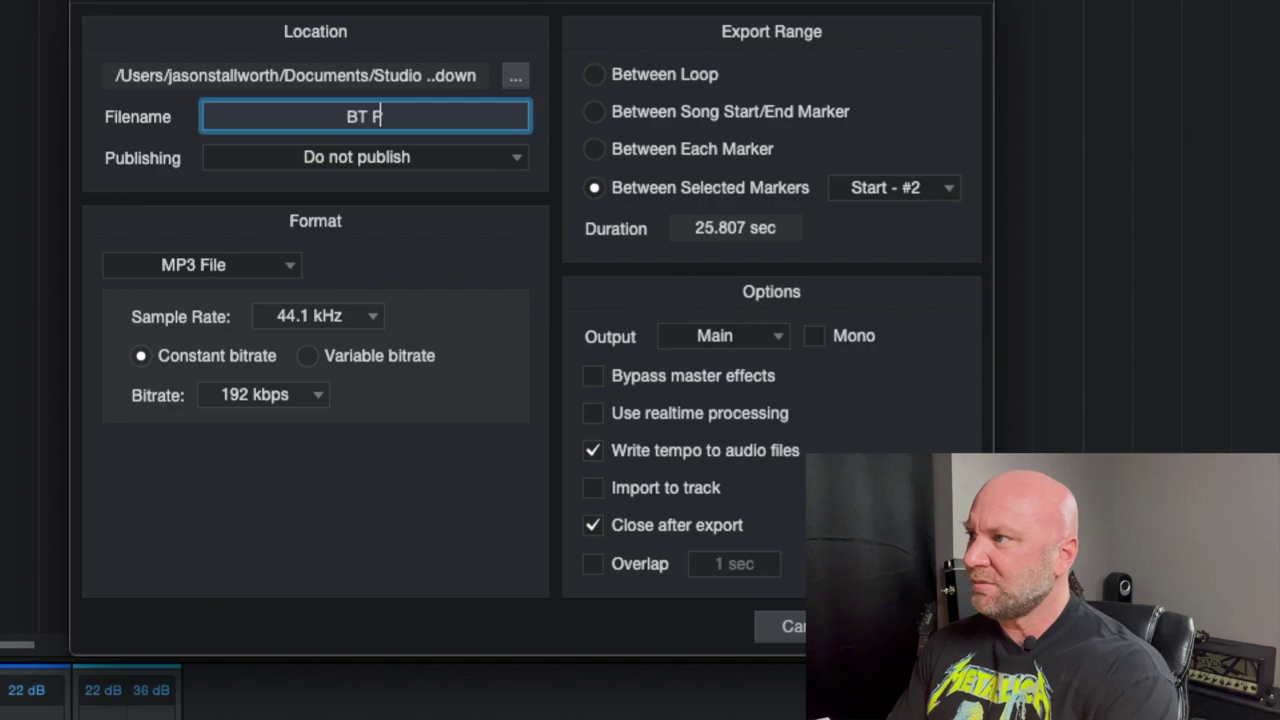
type("ractice - ")
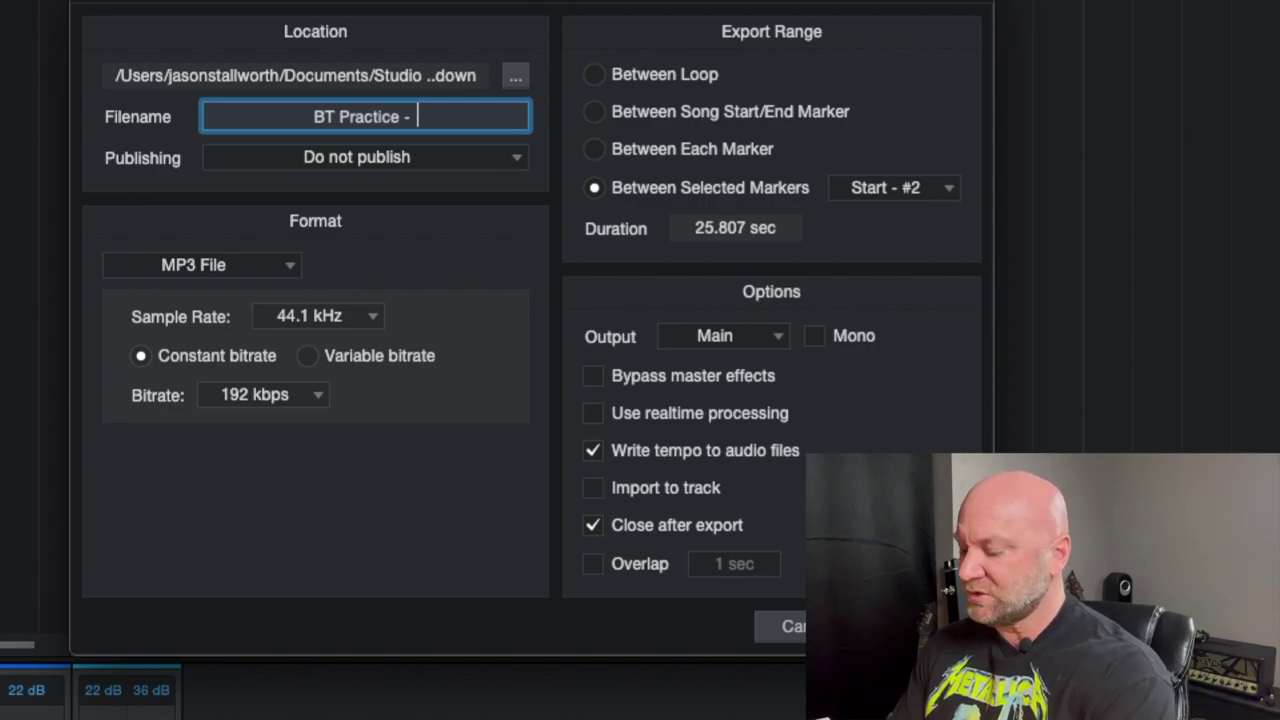
type("Riff 7 ")
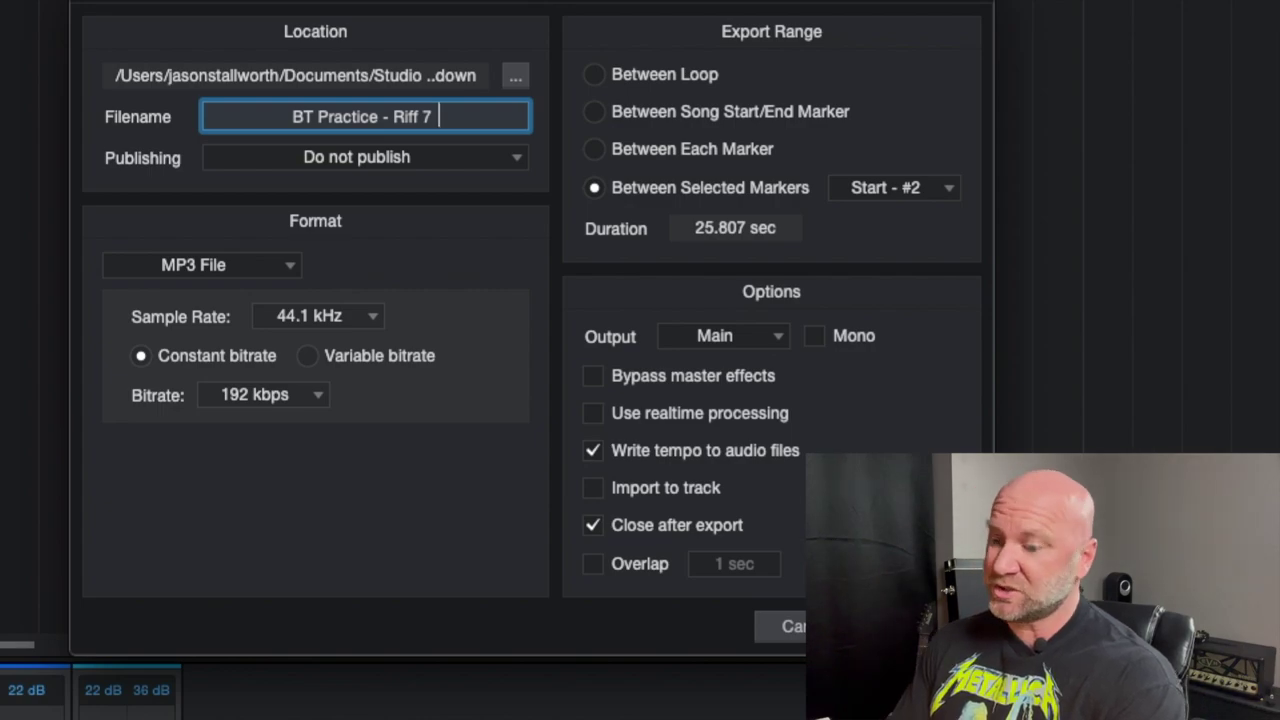
type("Module ")
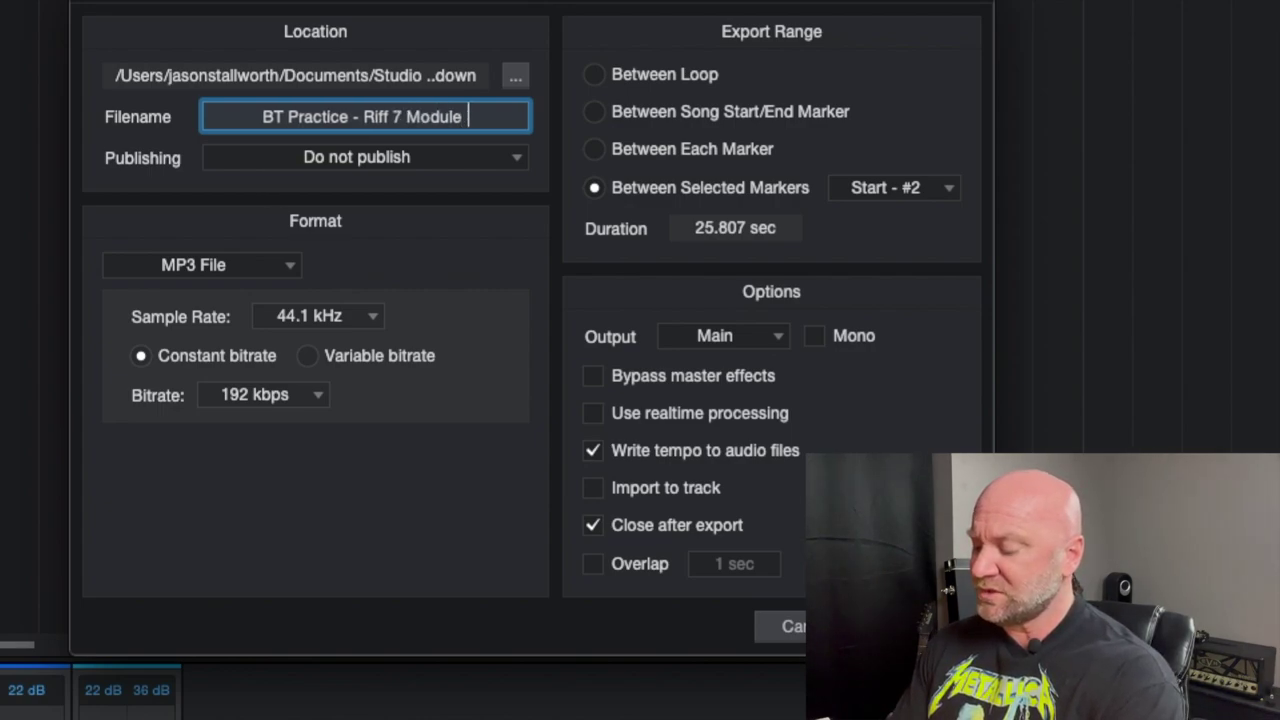
type("2")
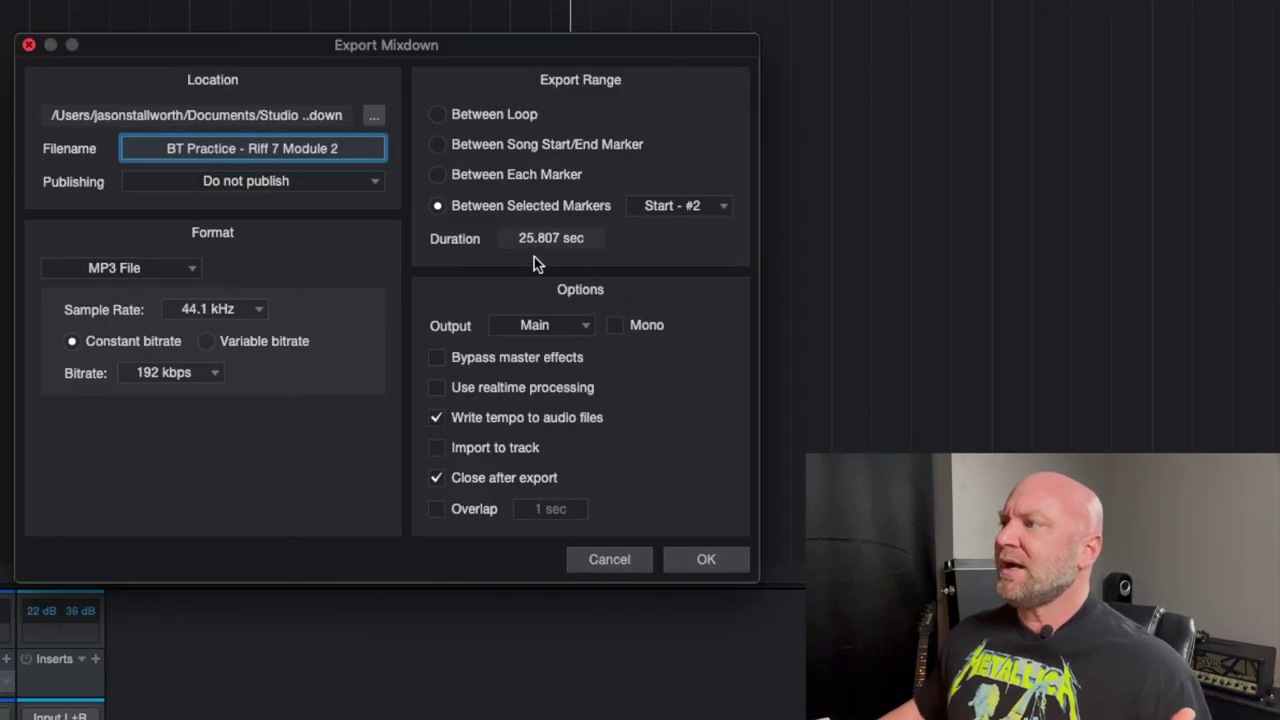
Export the section between the Start and #2 markers as a 192 kbps MP3, keep the exported file and return to the song.
left_click(700, 559)
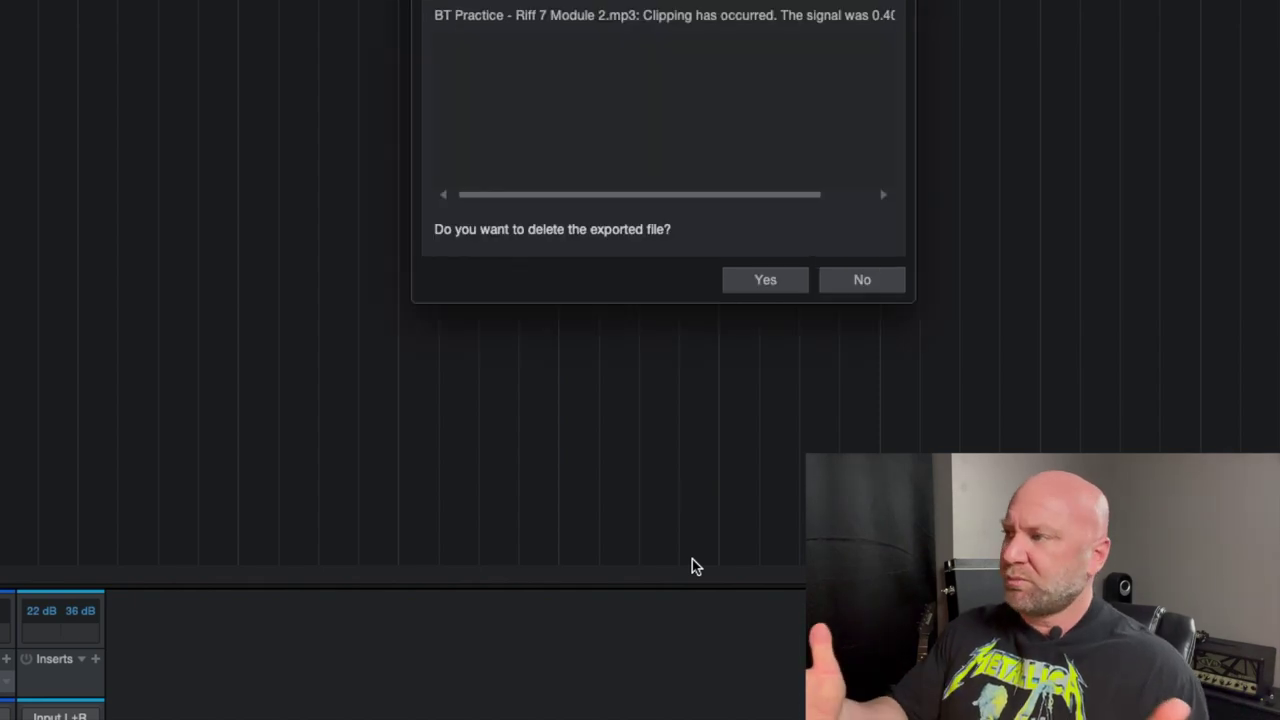
left_click(854, 287)
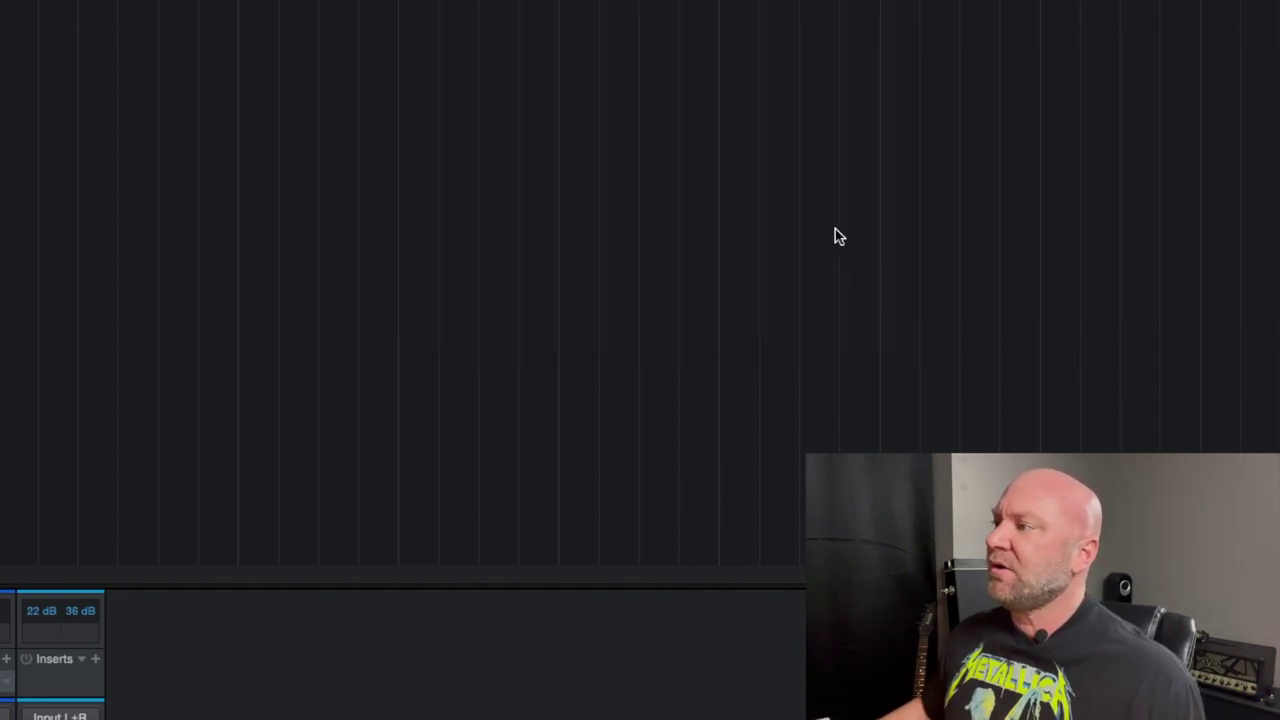
left_click_drag(1005, 218, 177, 127)
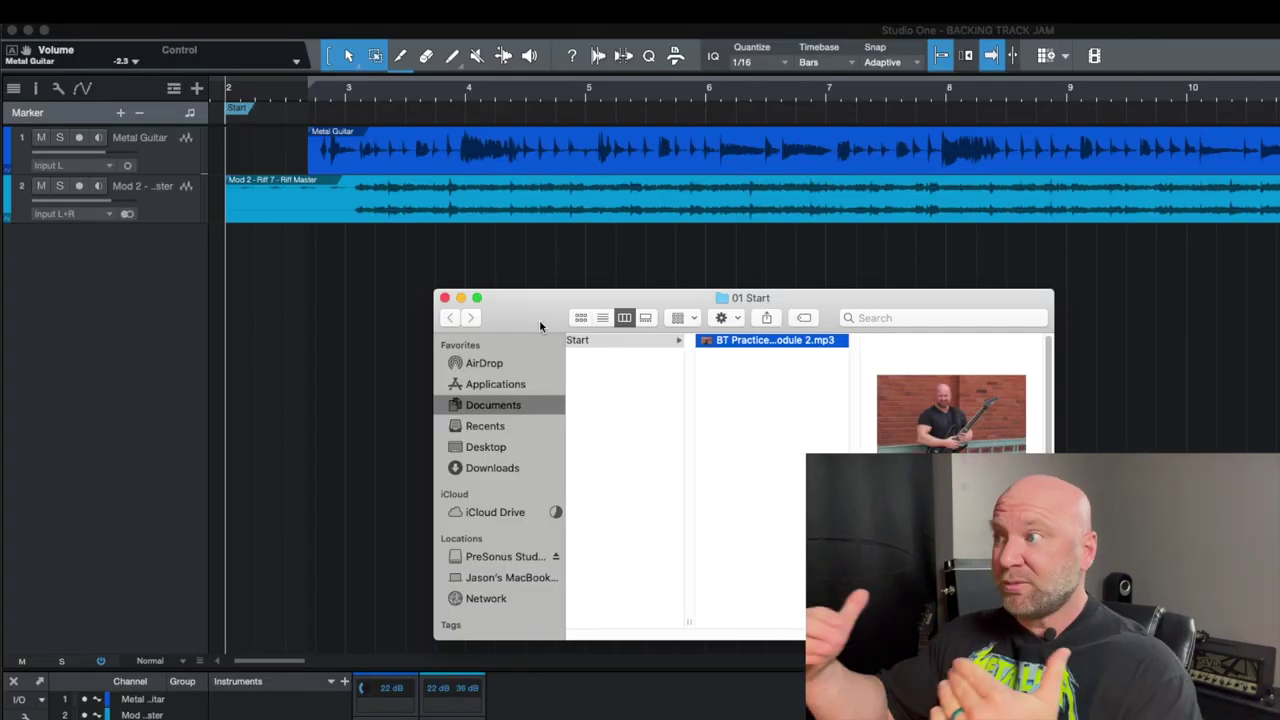
mouse_move(687, 235)
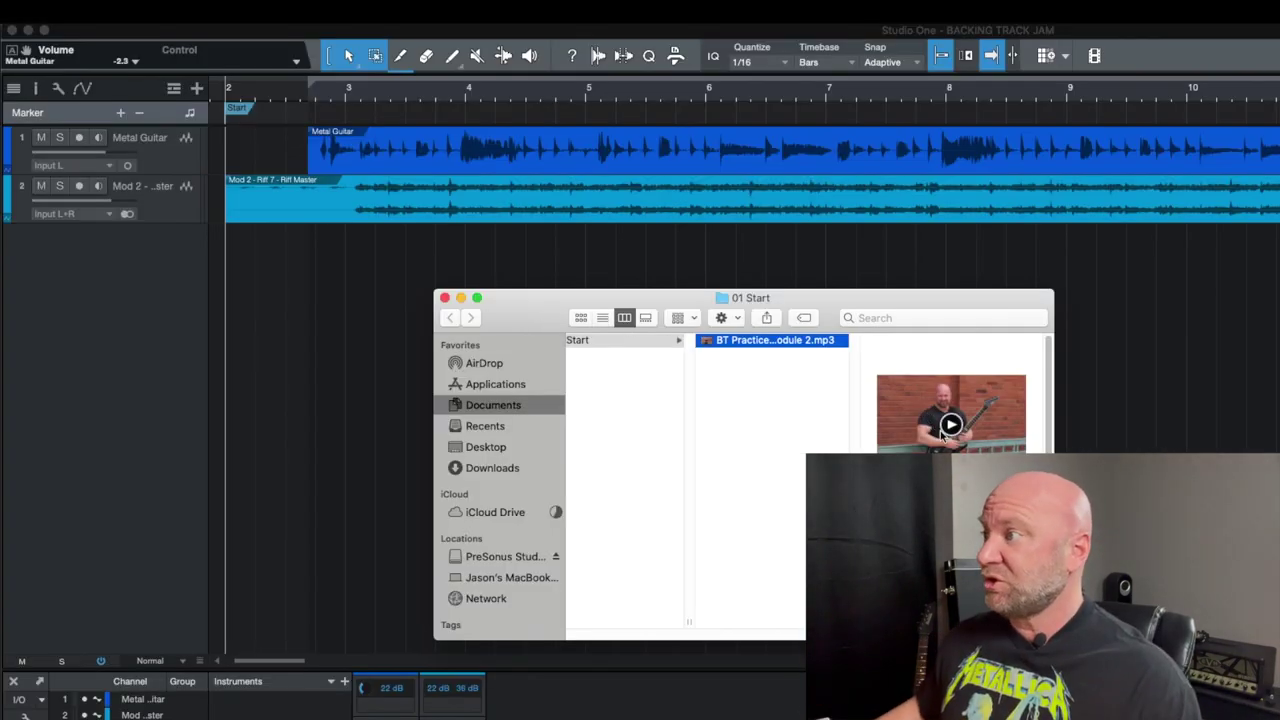
left_click(1203, 428)
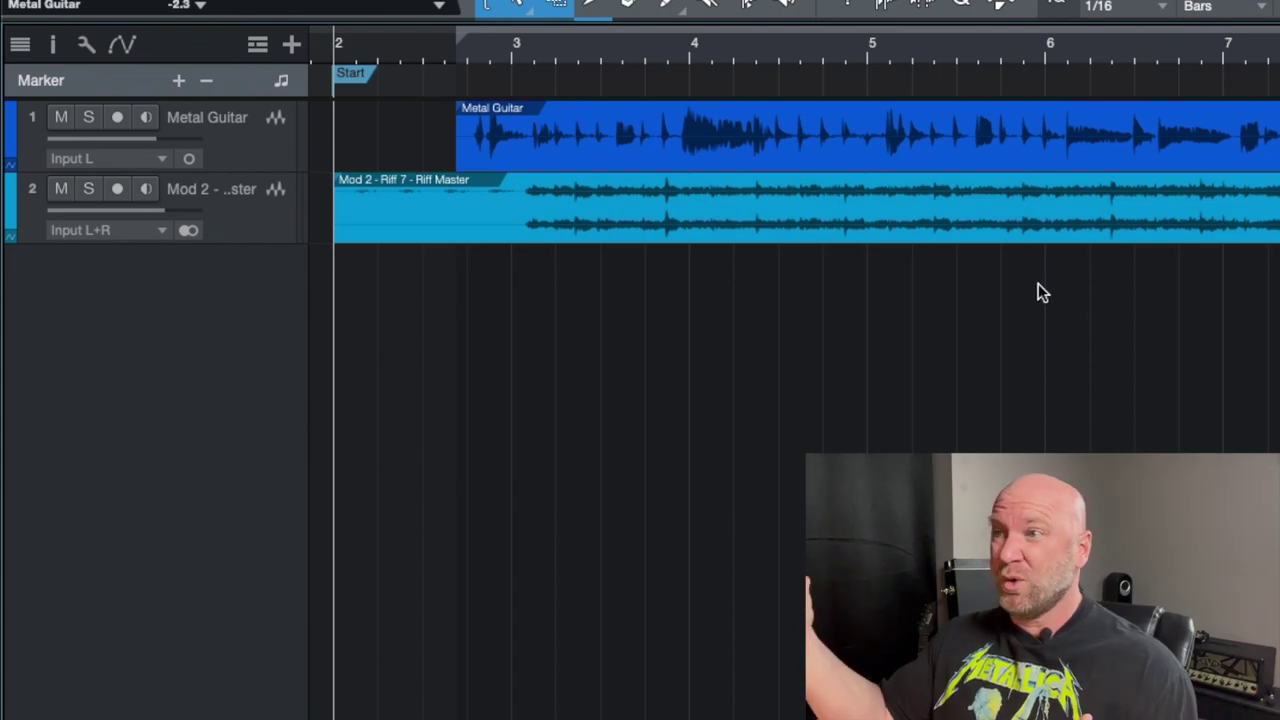
Delete the recorded clip on the Metal Guitar track and arm that track for a new take.
left_click(902, 160)
key("Delete")
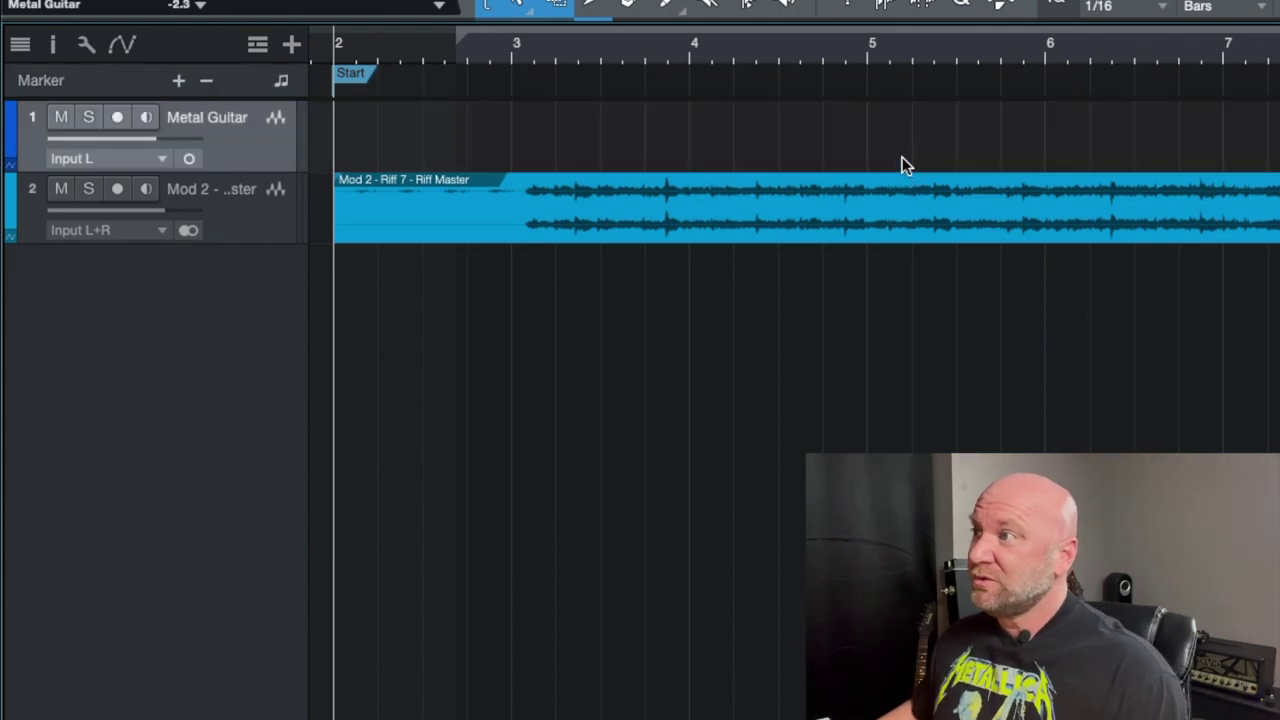
left_click(117, 117)
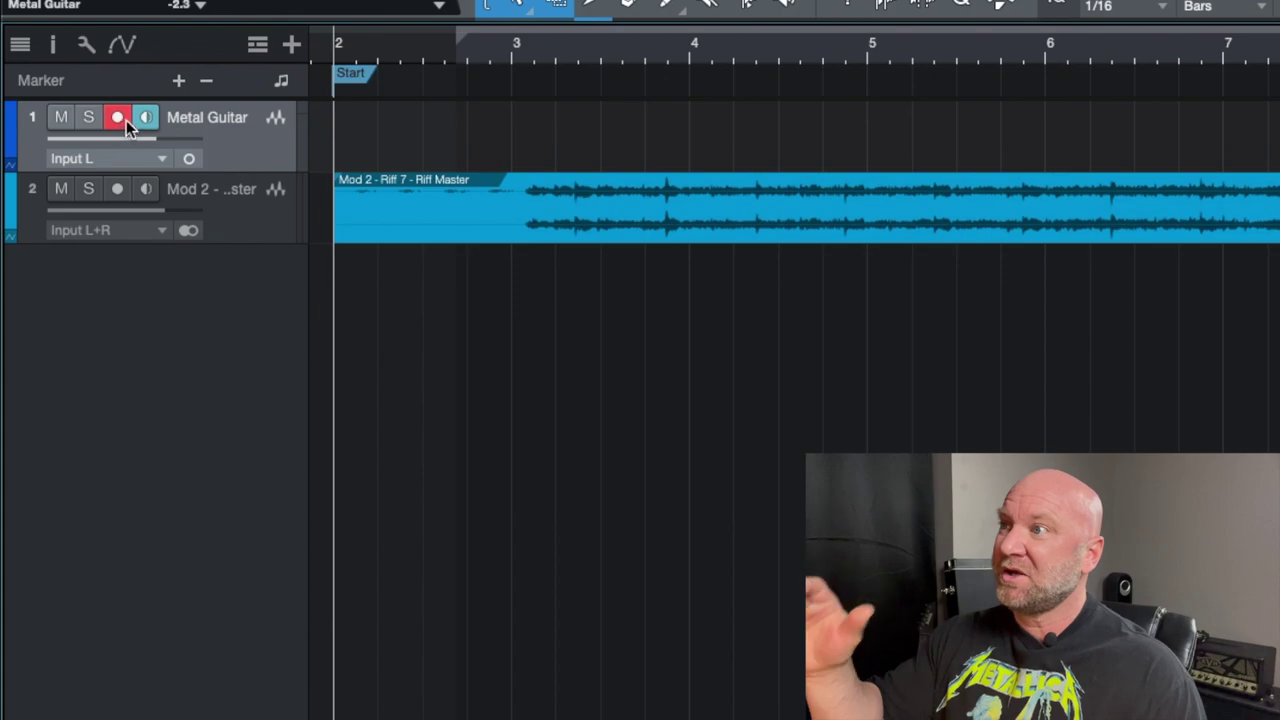
mouse_move(163, 134)
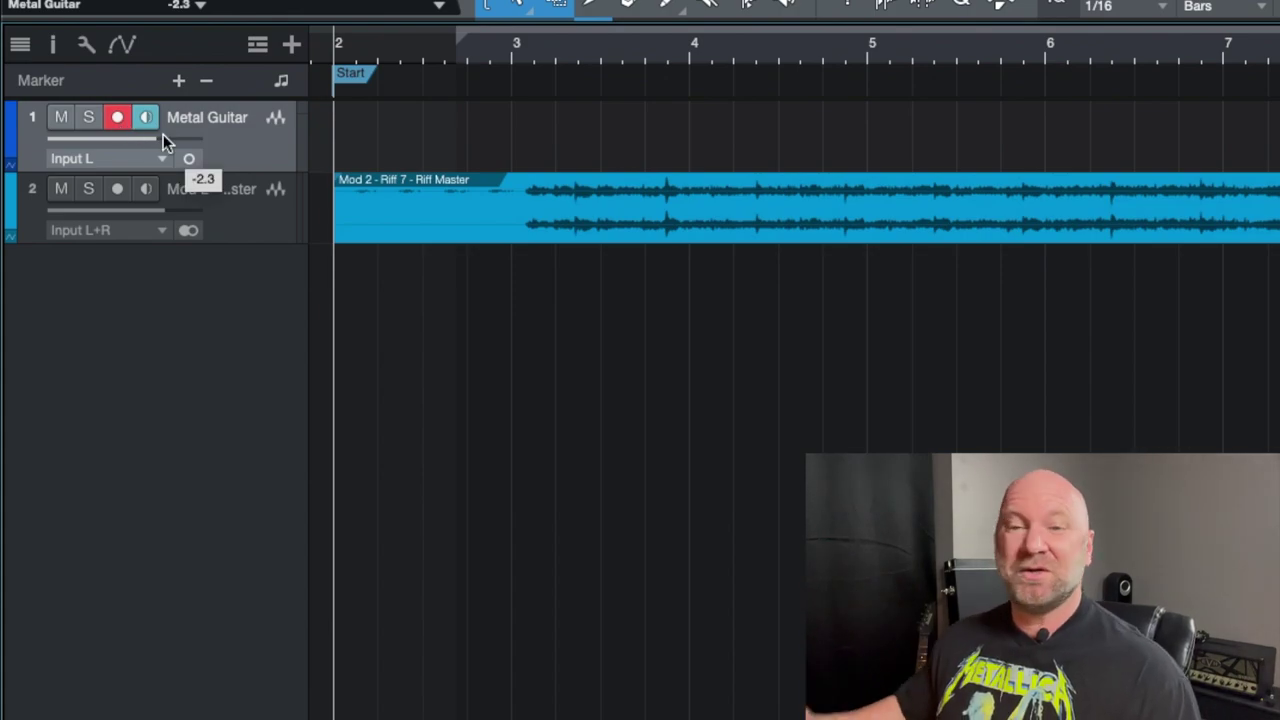